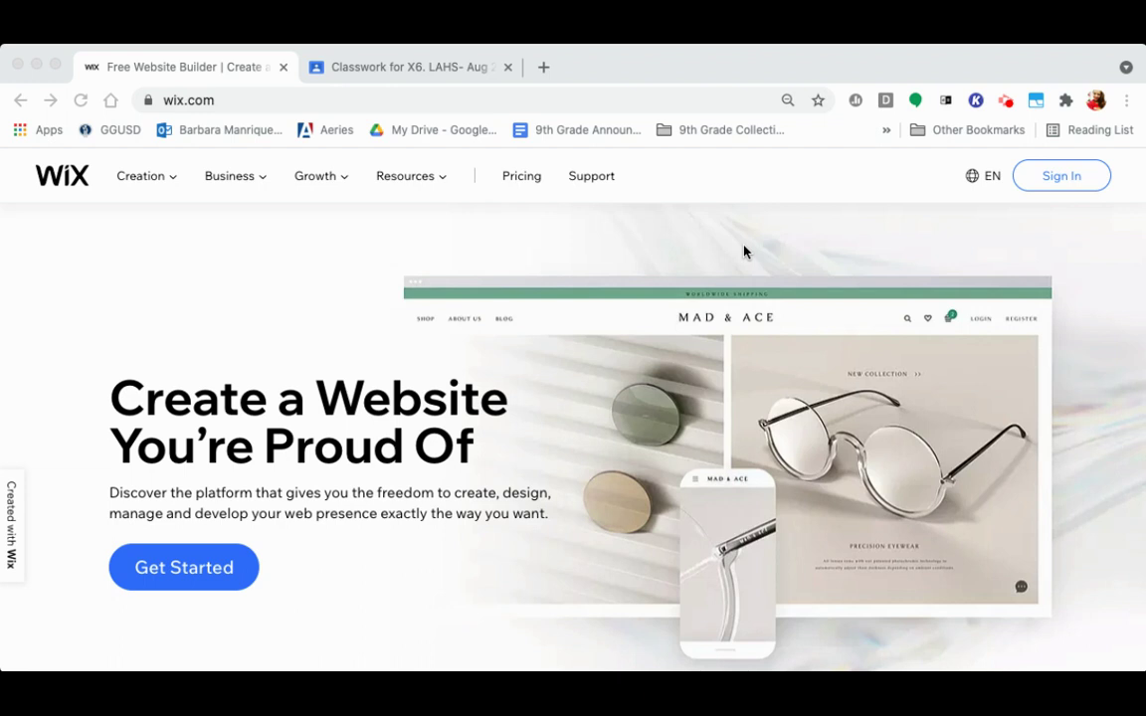
# Step: Switch to Google Classroom and open the LAHS Certificate Template attached to the LAHS- Portfolio Certificate assignment
pyautogui.click(384, 70)
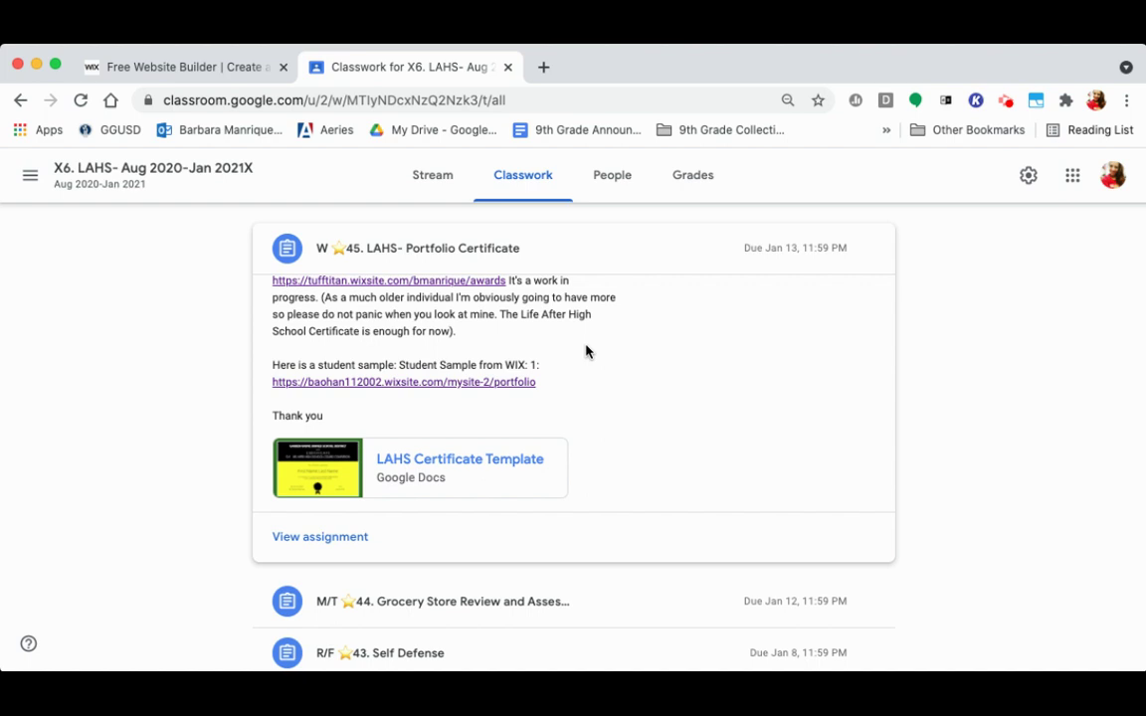
pyautogui.scroll(2, 586, 351)
pyautogui.scroll(-2, 573, 350)
pyautogui.click(340, 479)
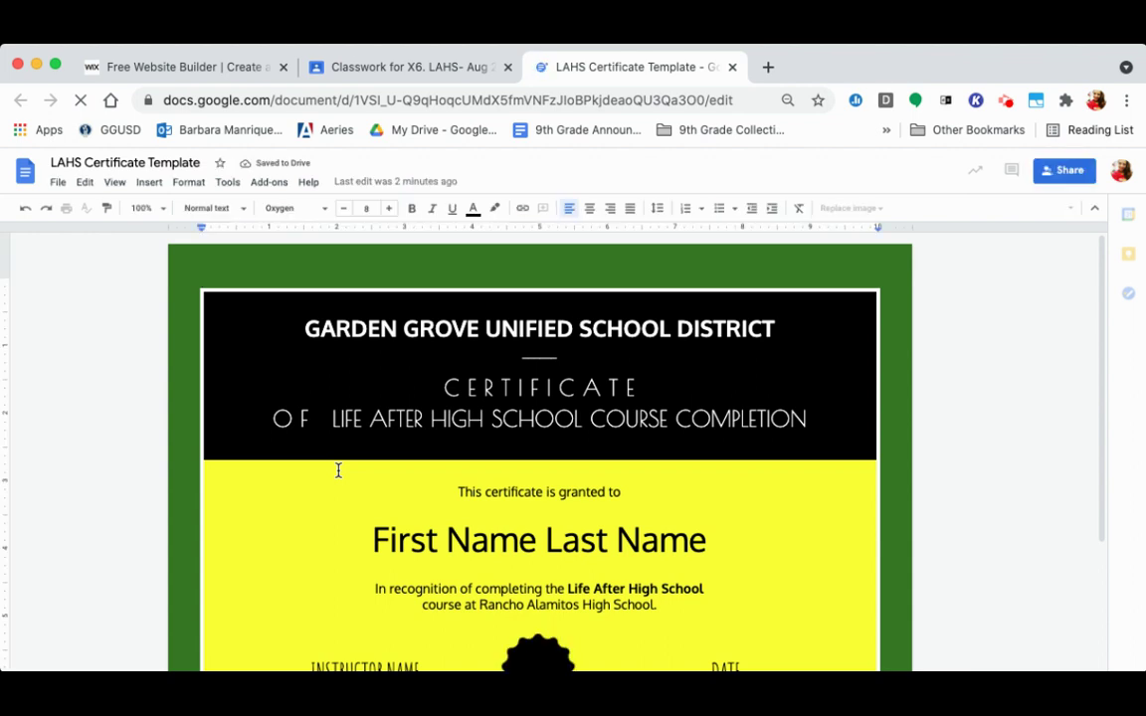
# Step: Replace the "First Name Last Name" placeholder on the certificate with the recipient's full name
pyautogui.scroll(-2, 339, 469)
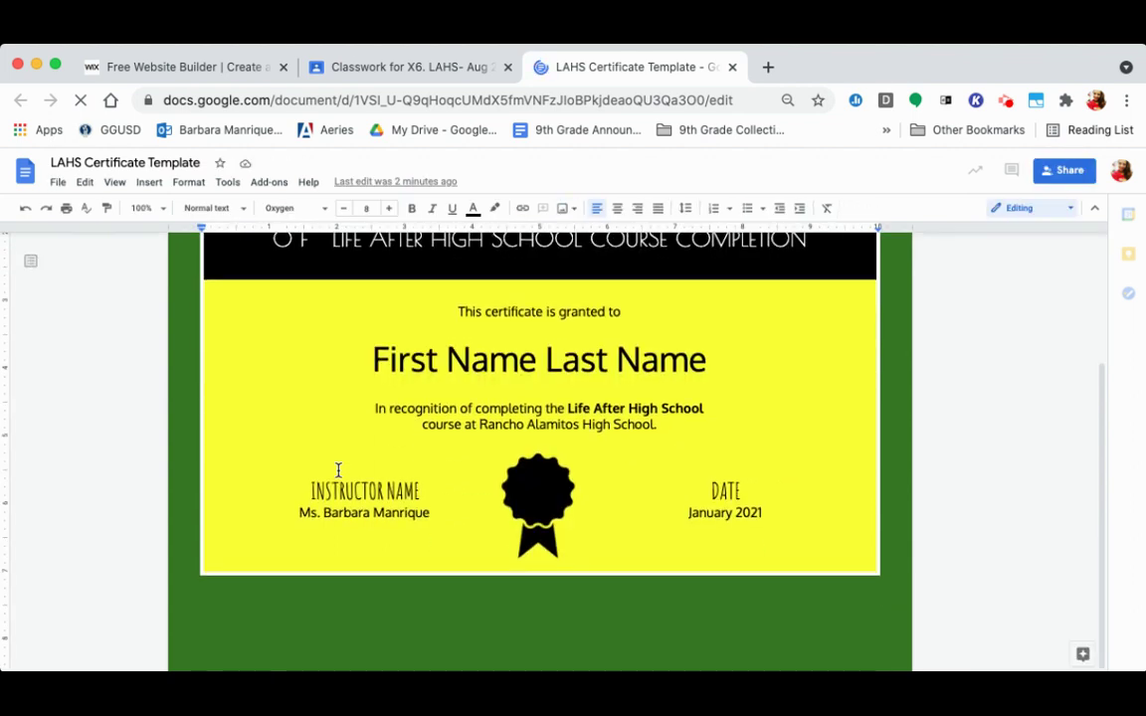
pyautogui.scroll(2, 338, 470)
pyautogui.scroll(-1, 338, 469)
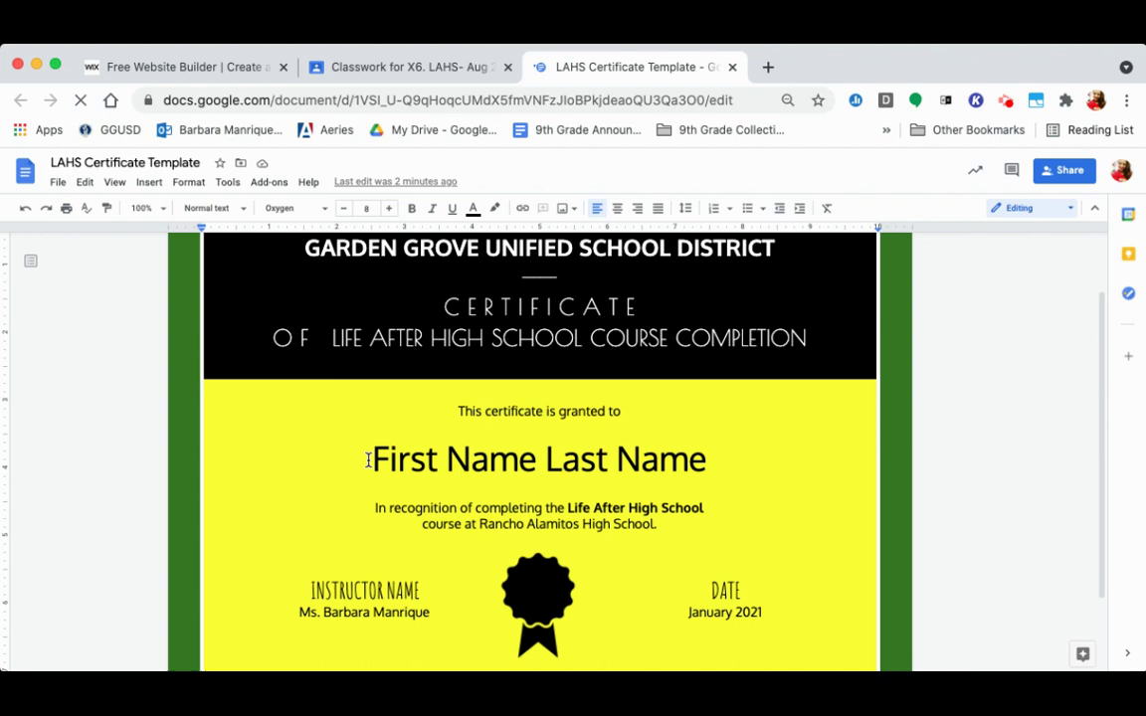
pyautogui.tripleClick(460, 466)
pyautogui.write('Lisa ')
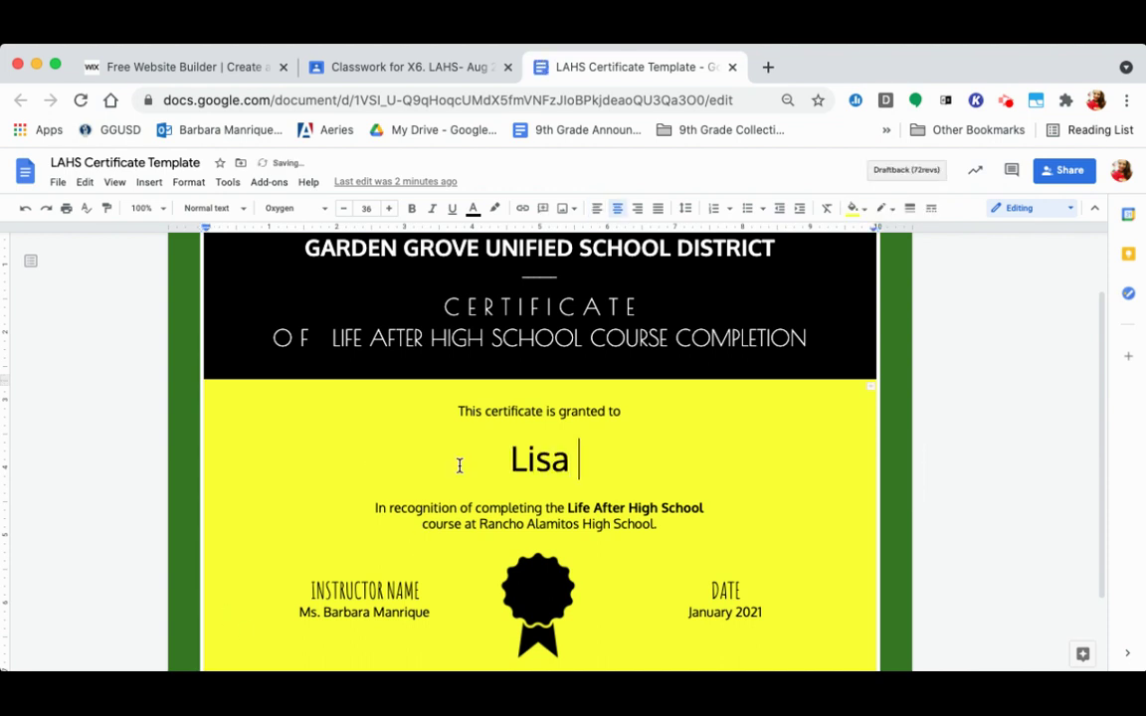
pyautogui.write('Simpson')
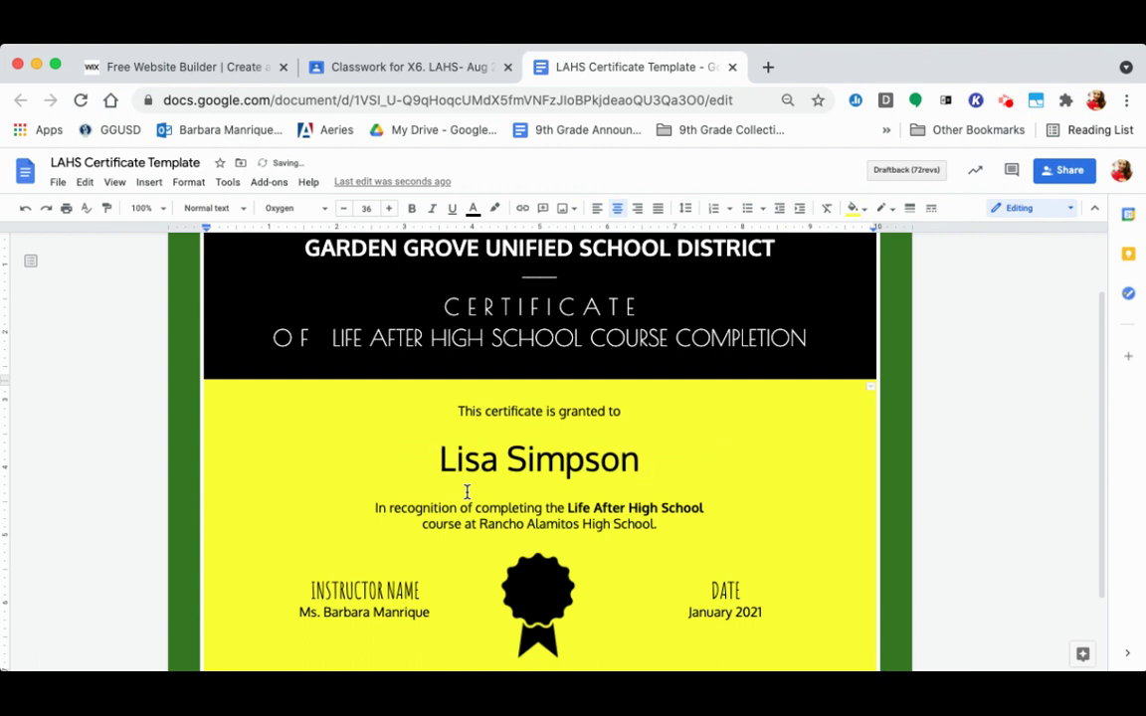
# Step: Change the month in the certificate's date to June, keeping the year 2021
pyautogui.scroll(-3, 467, 491)
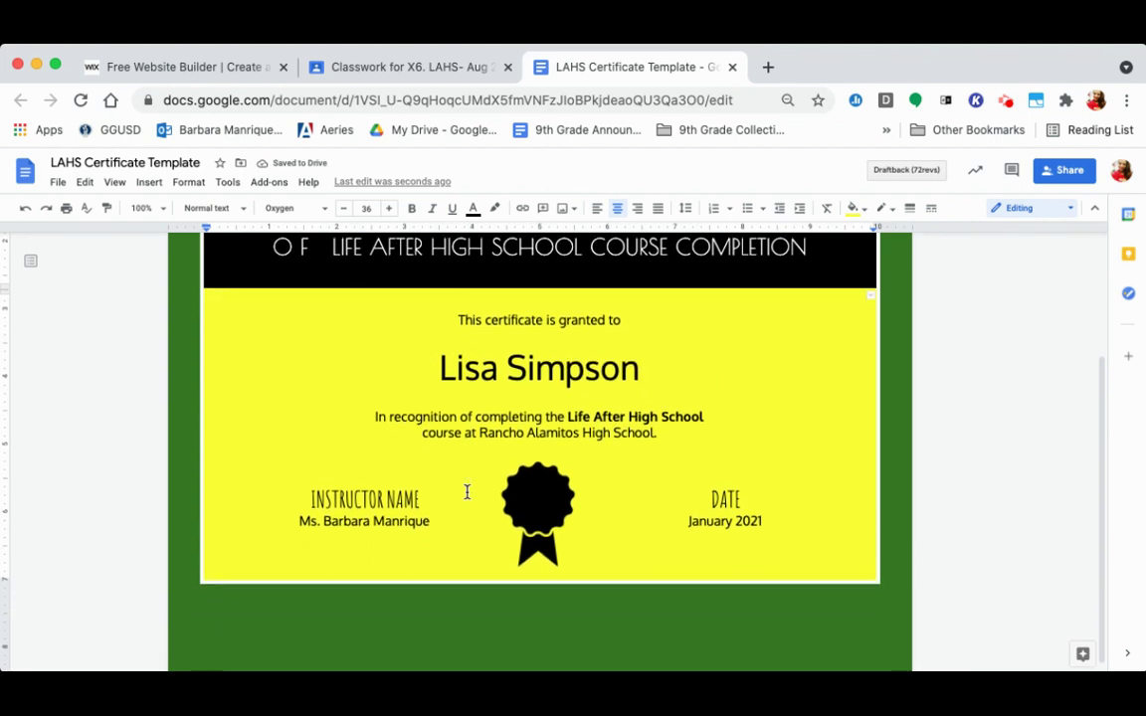
pyautogui.scroll(2, 467, 491)
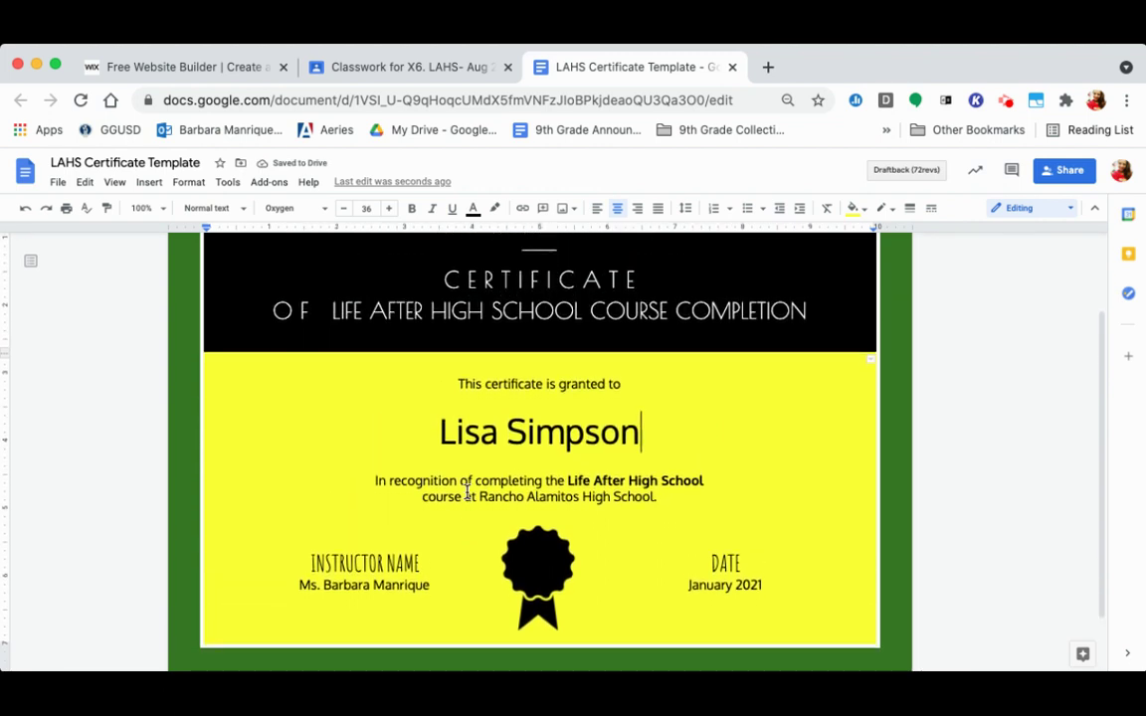
pyautogui.doubleClick(701, 588)
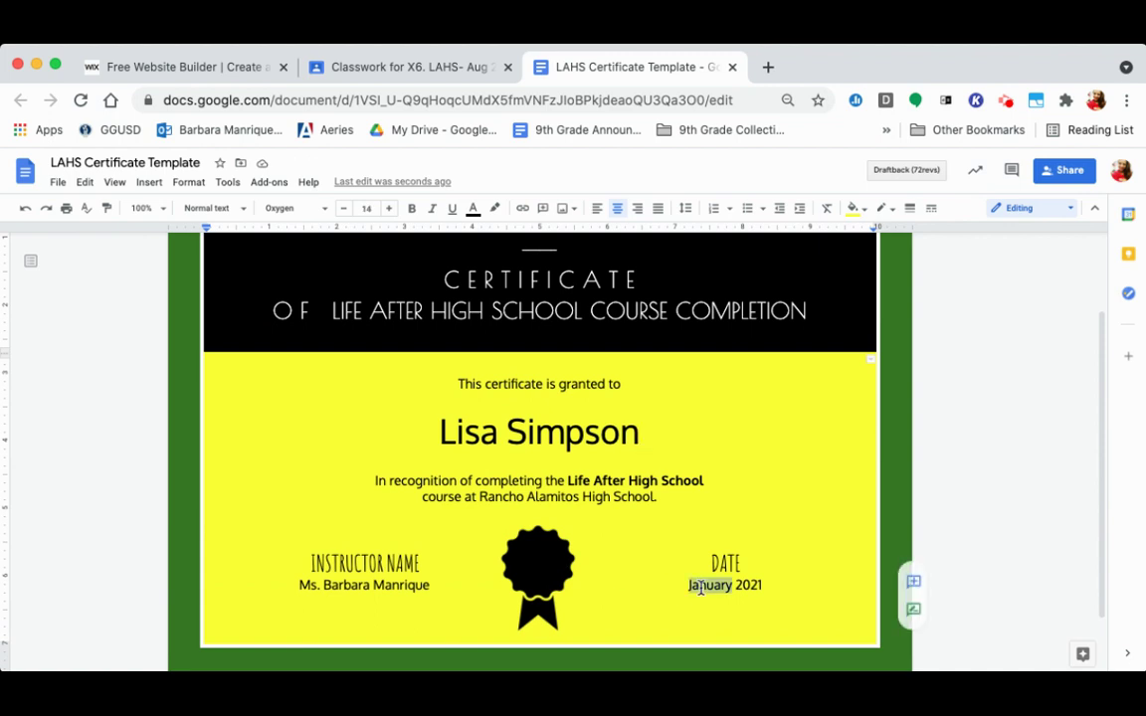
pyautogui.press('BackSpace')
pyautogui.write('June')
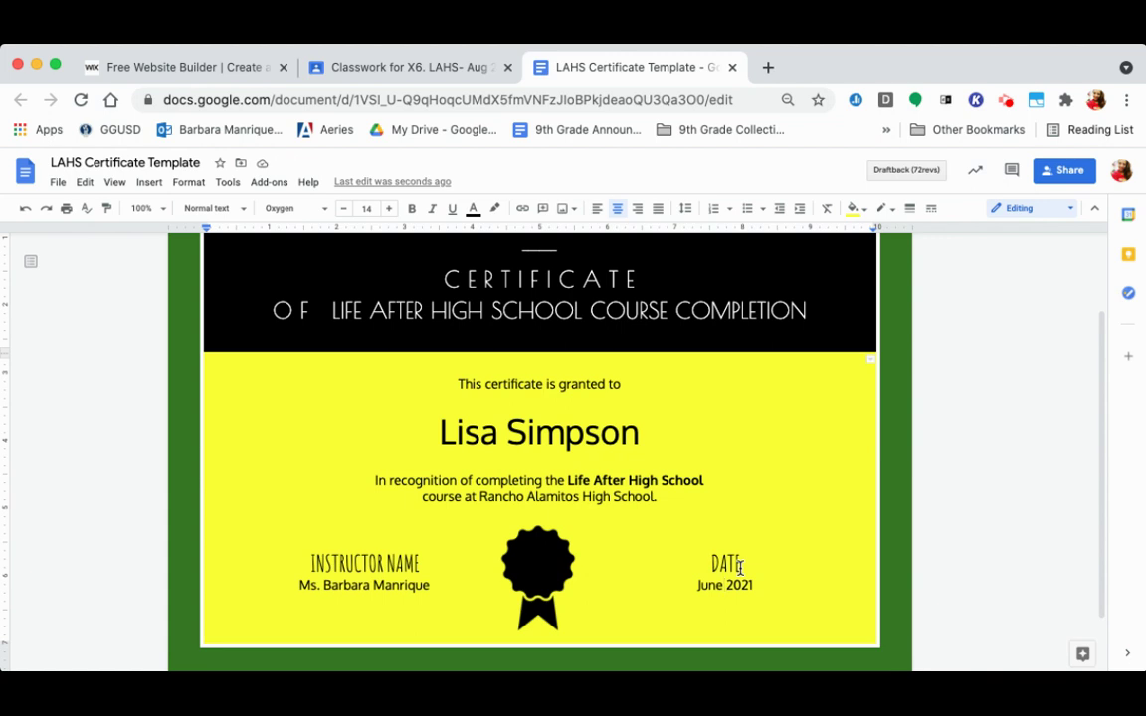
# Step: Download the completed certificate as a PDF document
pyautogui.scroll(-2, 740, 568)
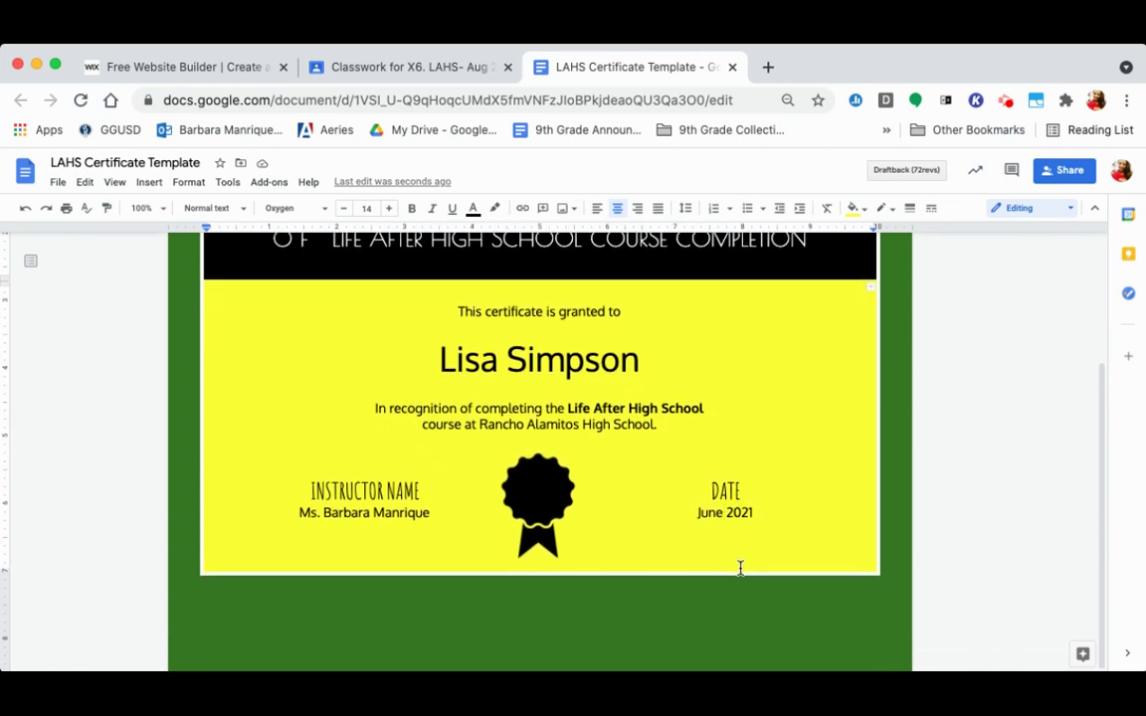
pyautogui.scroll(3, 740, 570)
pyautogui.scroll(2, 740, 570)
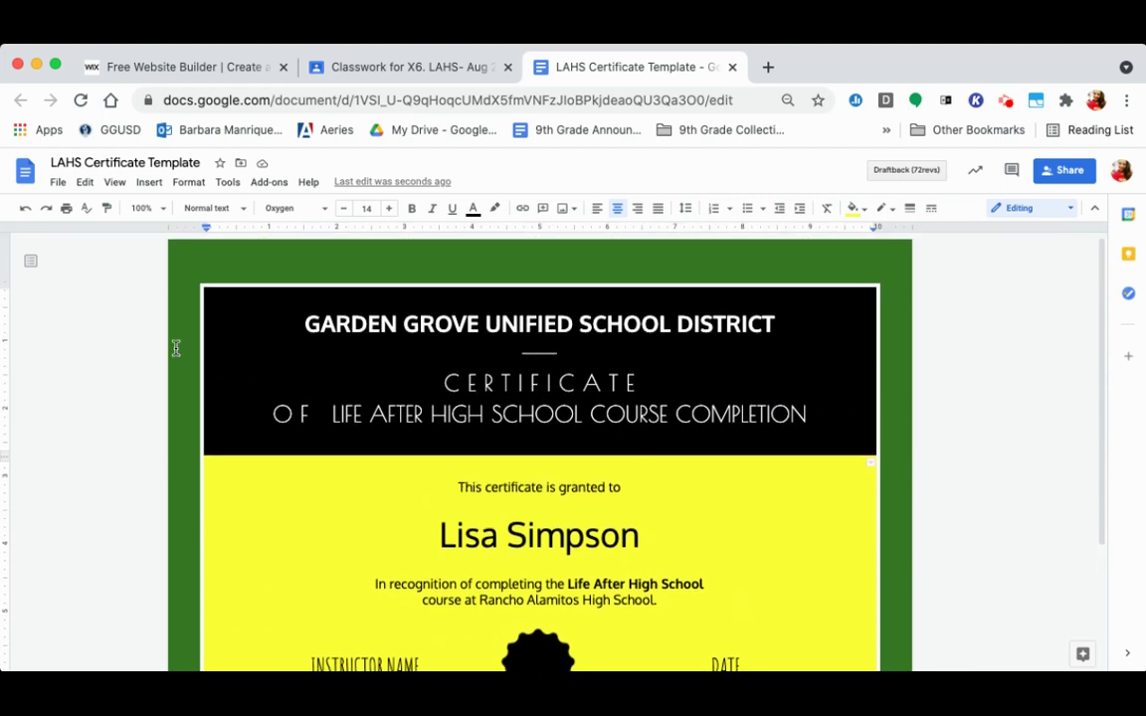
pyautogui.click(57, 185)
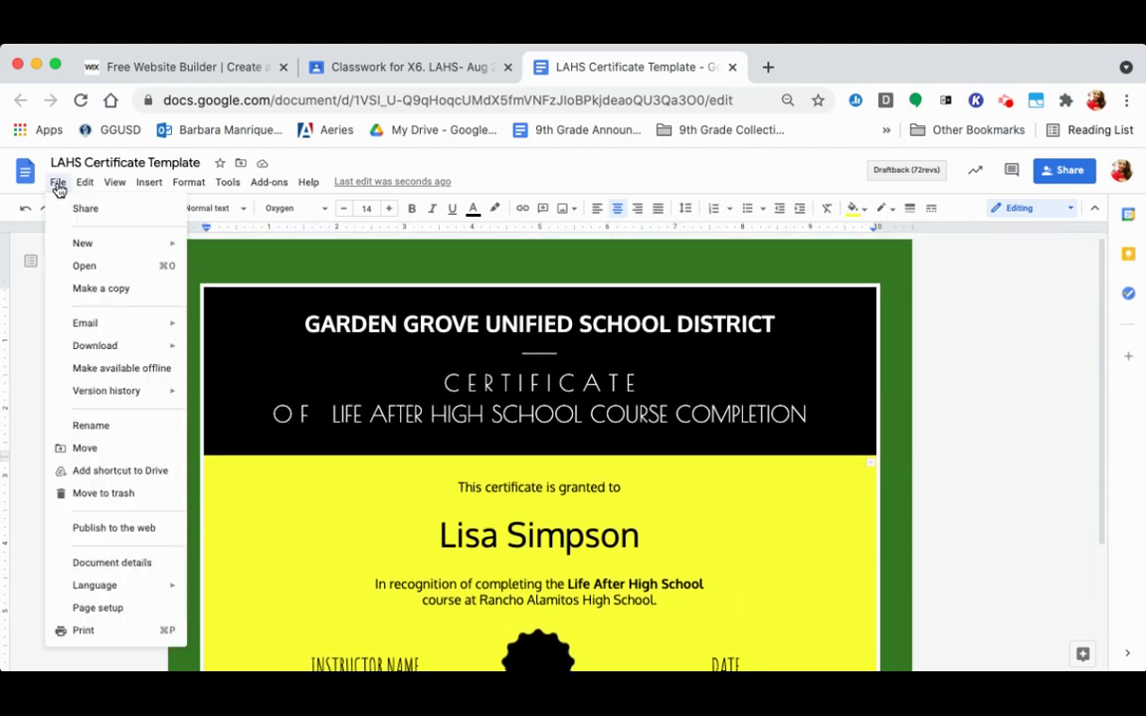
pyautogui.moveTo(88, 351)
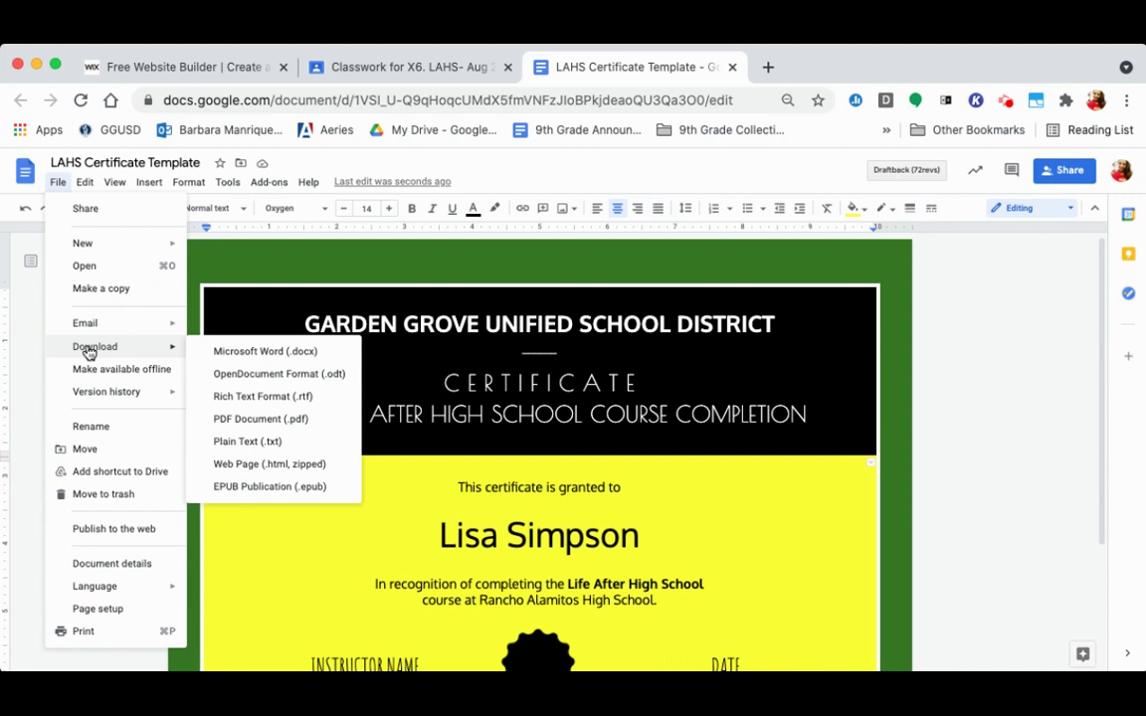
pyautogui.click(230, 422)
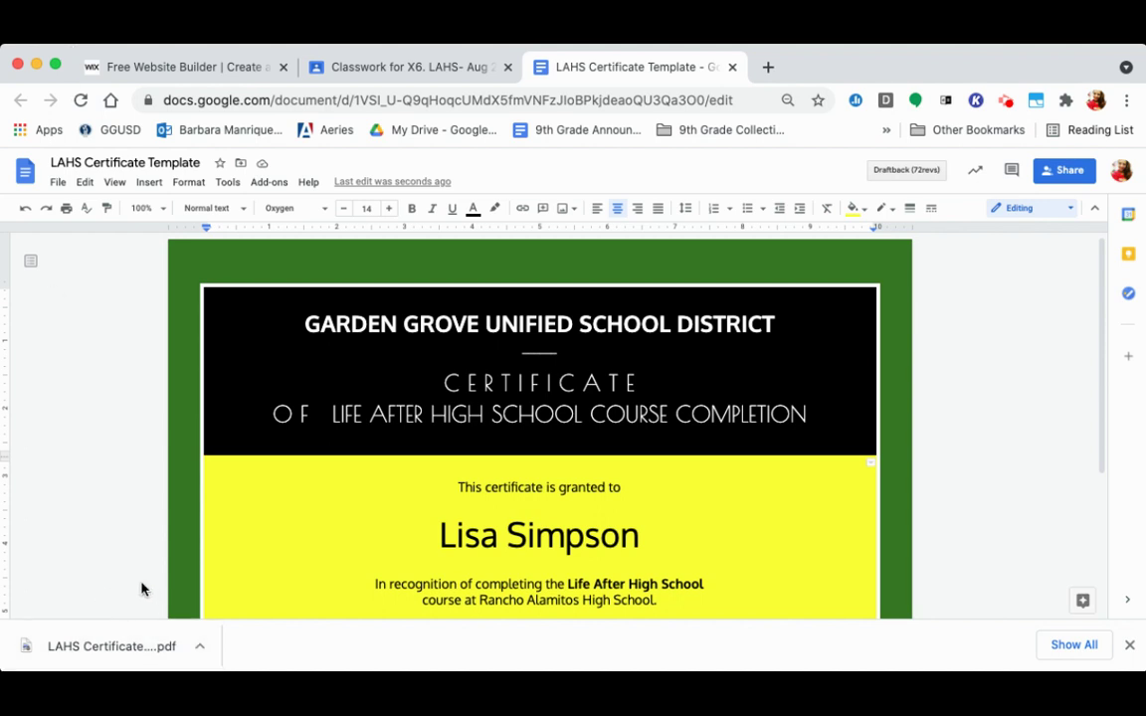
# Step: Open online-convert.com in a new browser tab and choose JPG as the target format of the image converter
pyautogui.click(766, 68)
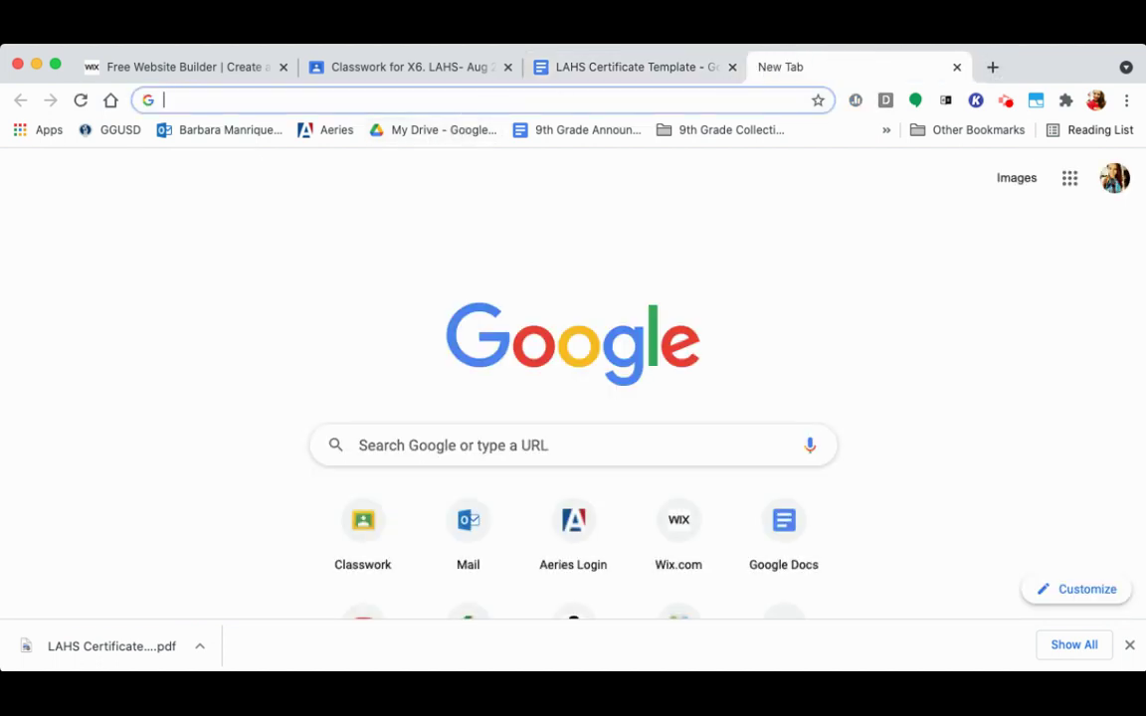
pyautogui.write('on')
pyautogui.press('Return')
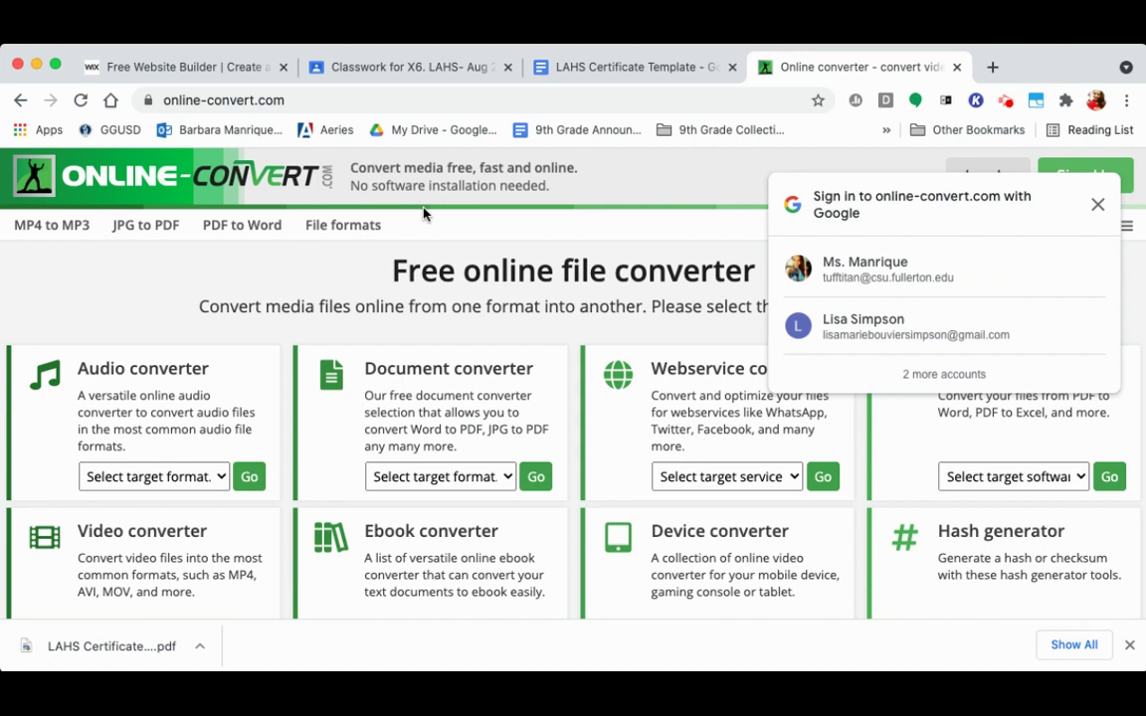
pyautogui.scroll(-4, 287, 447)
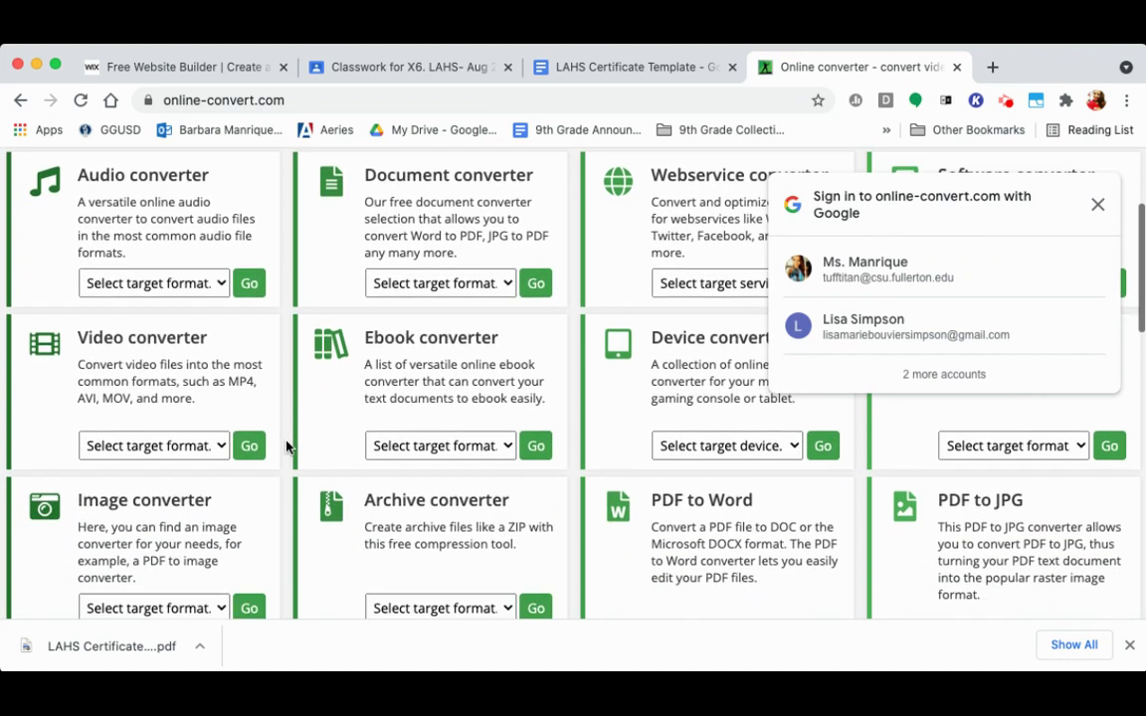
pyautogui.scroll(-3, 287, 447)
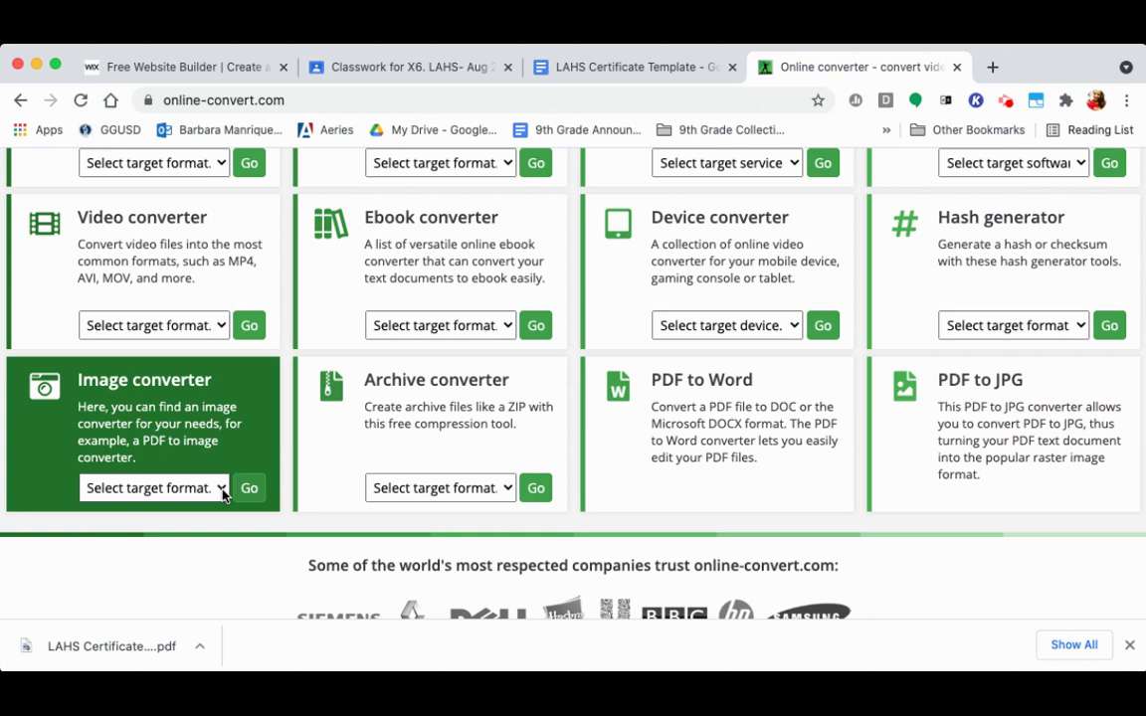
pyautogui.click(180, 601)
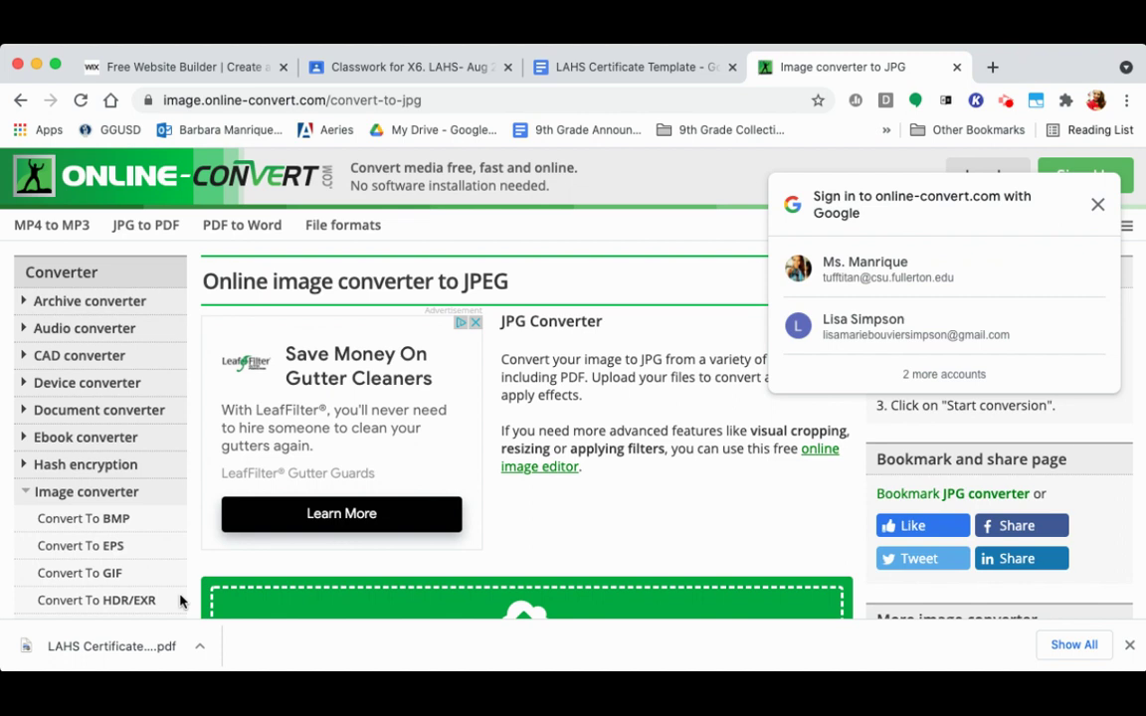
# Step: Upload the downloaded LAHS Certificate PDF to the JPG converter and convert it
pyautogui.scroll(-3, 180, 601)
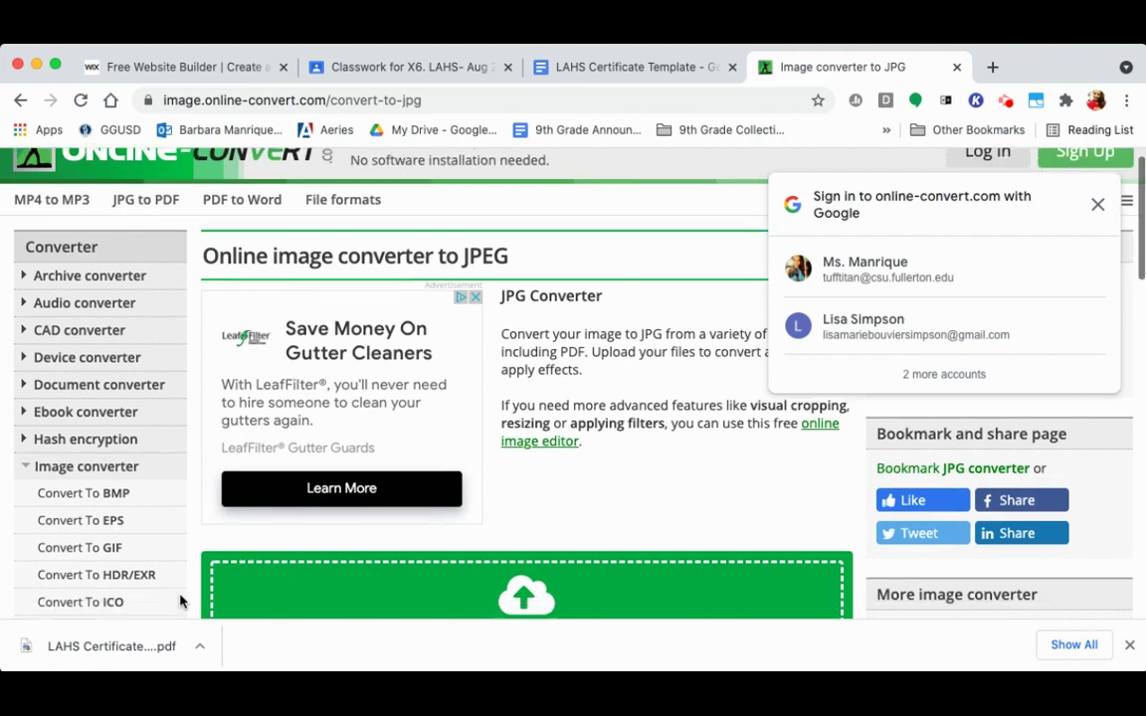
pyautogui.scroll(-1, 180, 601)
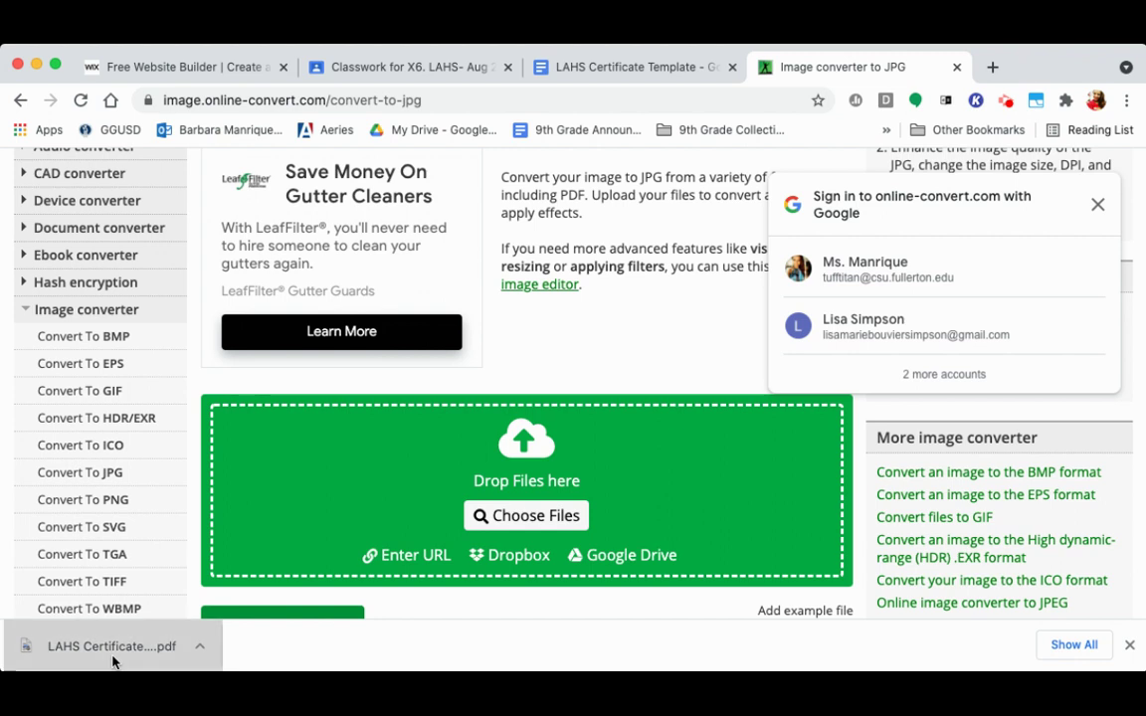
pyautogui.moveTo(113, 662); pyautogui.dragTo(574, 454)
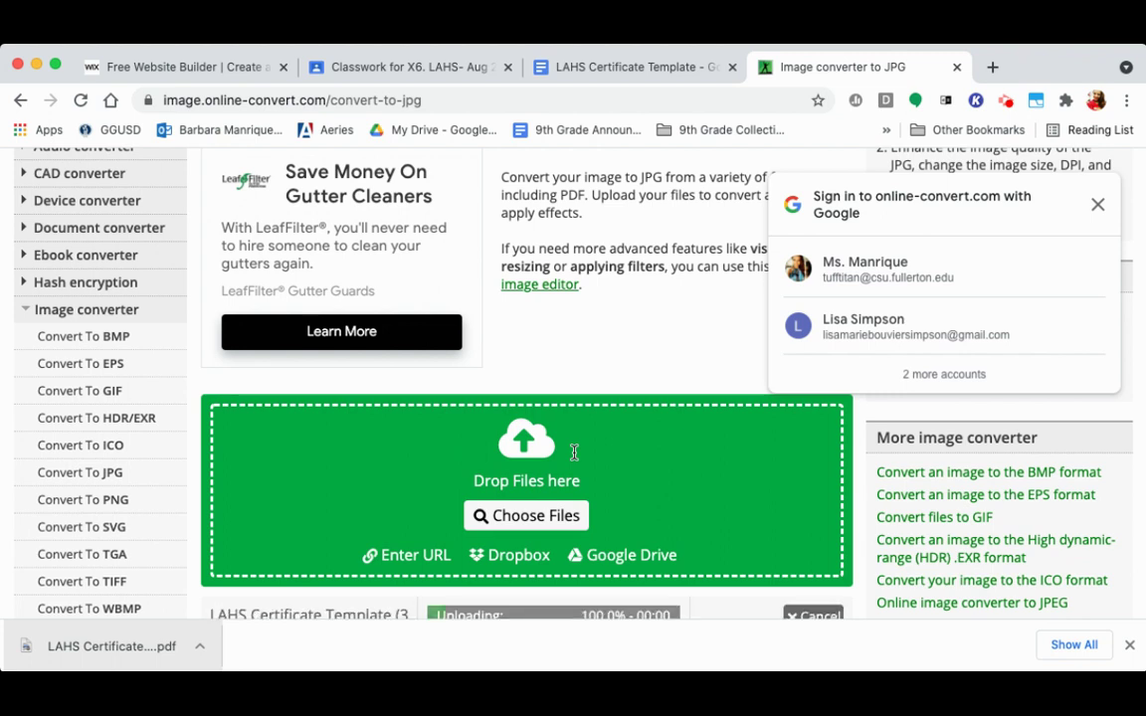
pyautogui.scroll(-1, 573, 450)
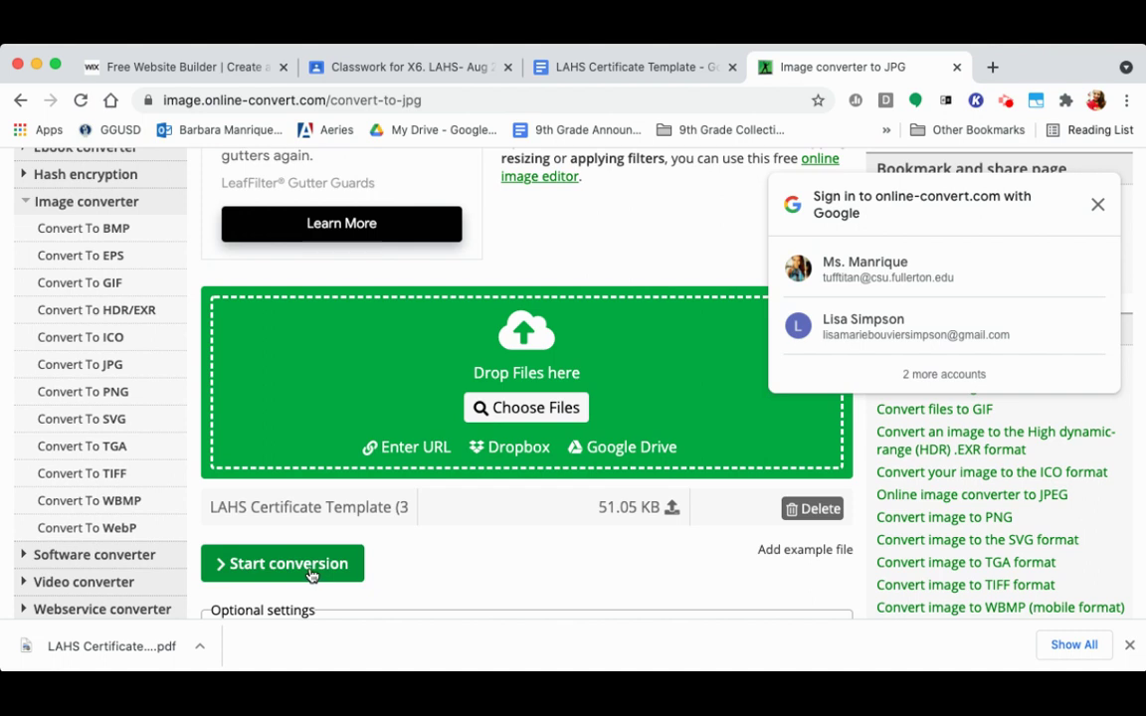
pyautogui.click(289, 563)
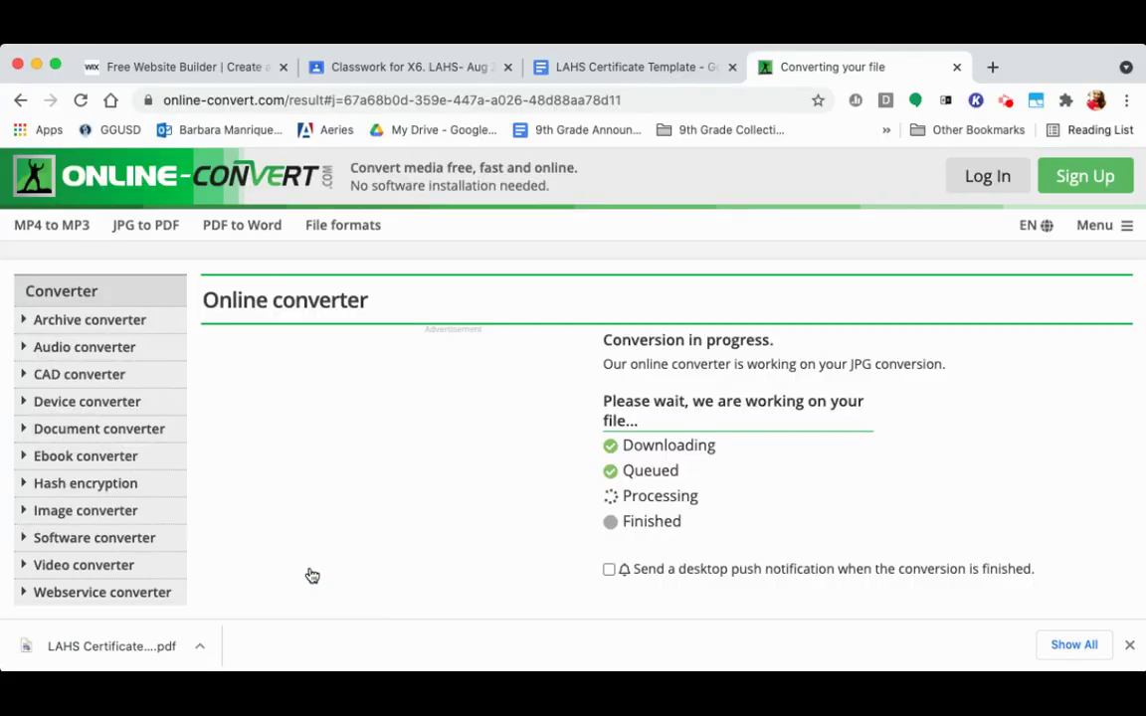
pyautogui.scroll(-3, 310, 573)
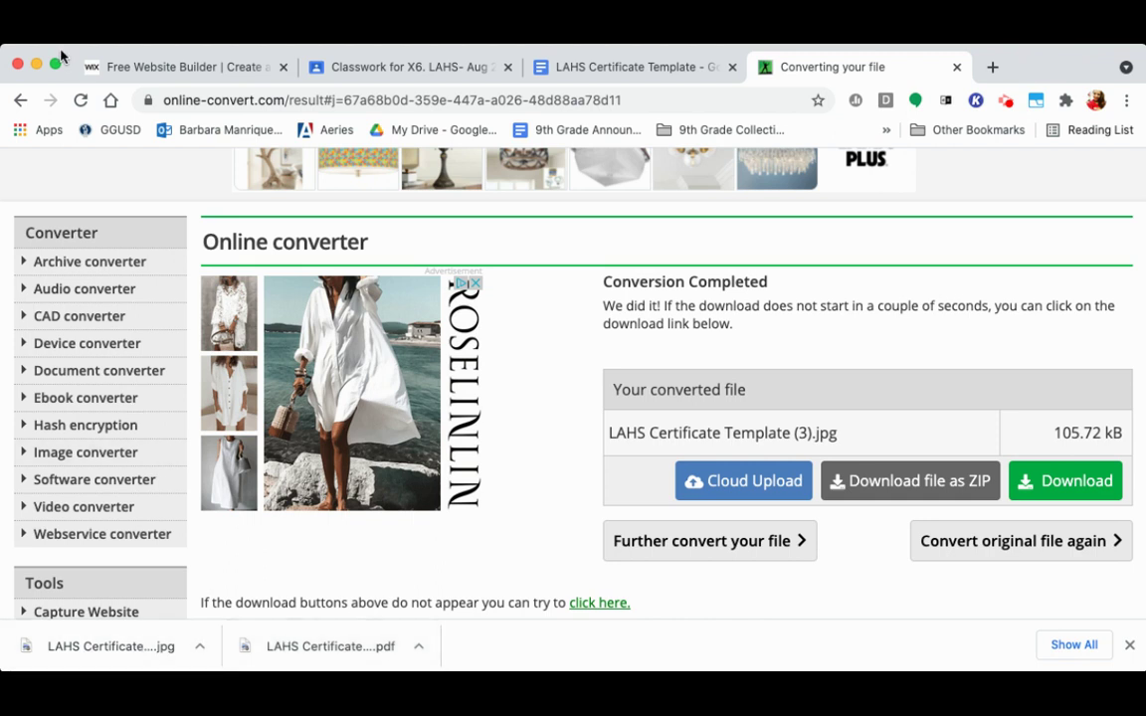
# Step: Switch to the Wix website and log in with the Google account
pyautogui.click(164, 69)
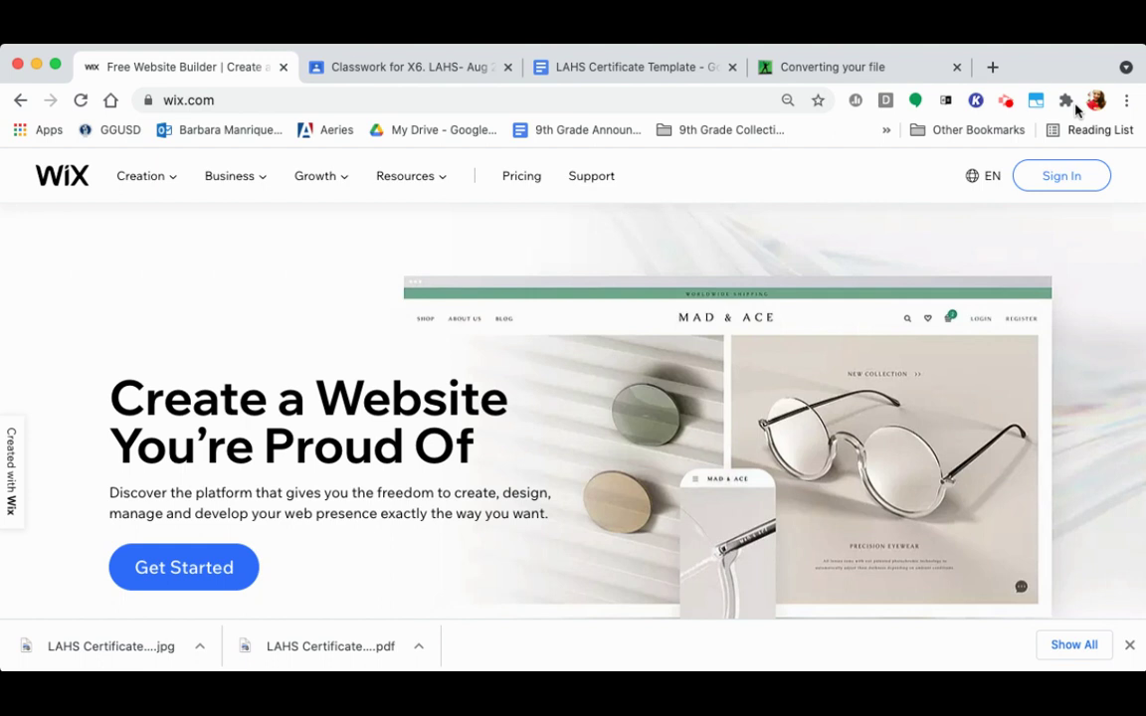
pyautogui.click(1084, 183)
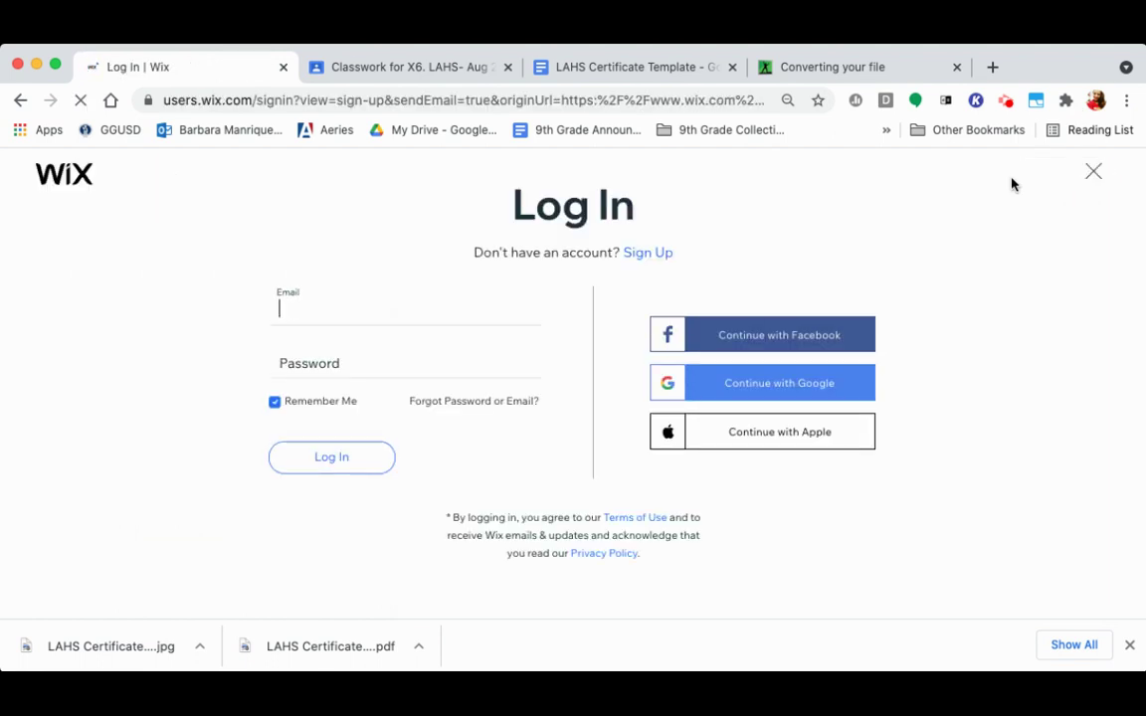
pyautogui.click(783, 389)
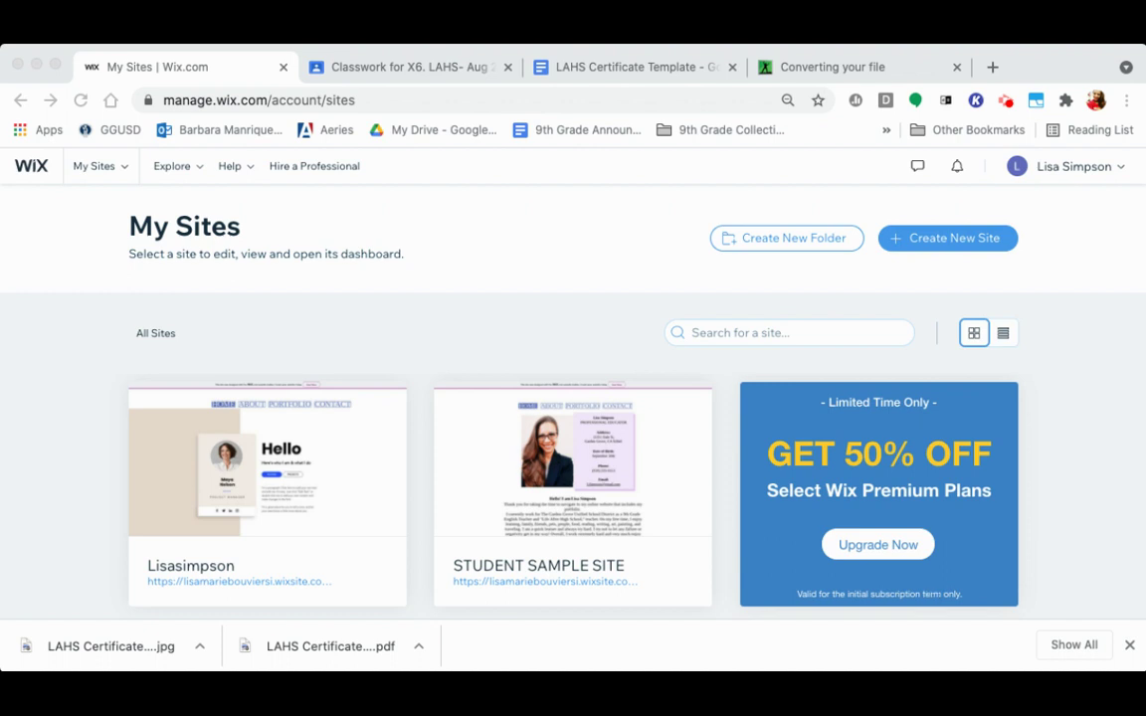
# Step: Select the first site under My Sites, not STUDENT SAMPLE SITE, and open it in the Wix website editor
pyautogui.click(282, 446)
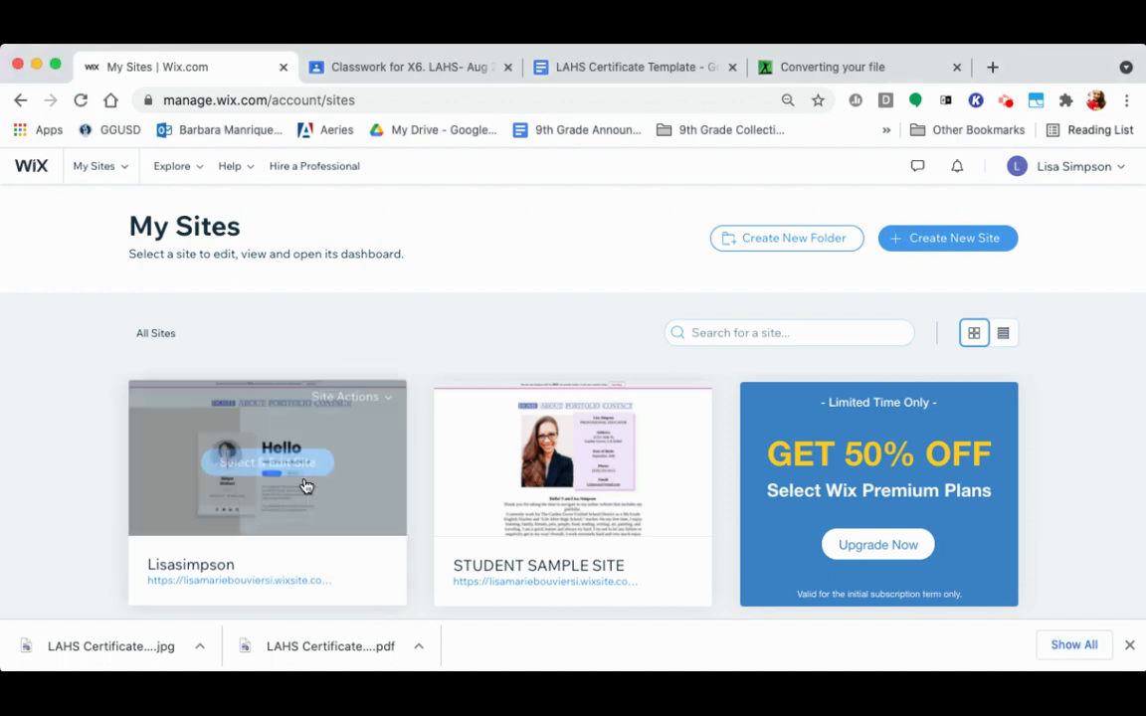
pyautogui.click(289, 459)
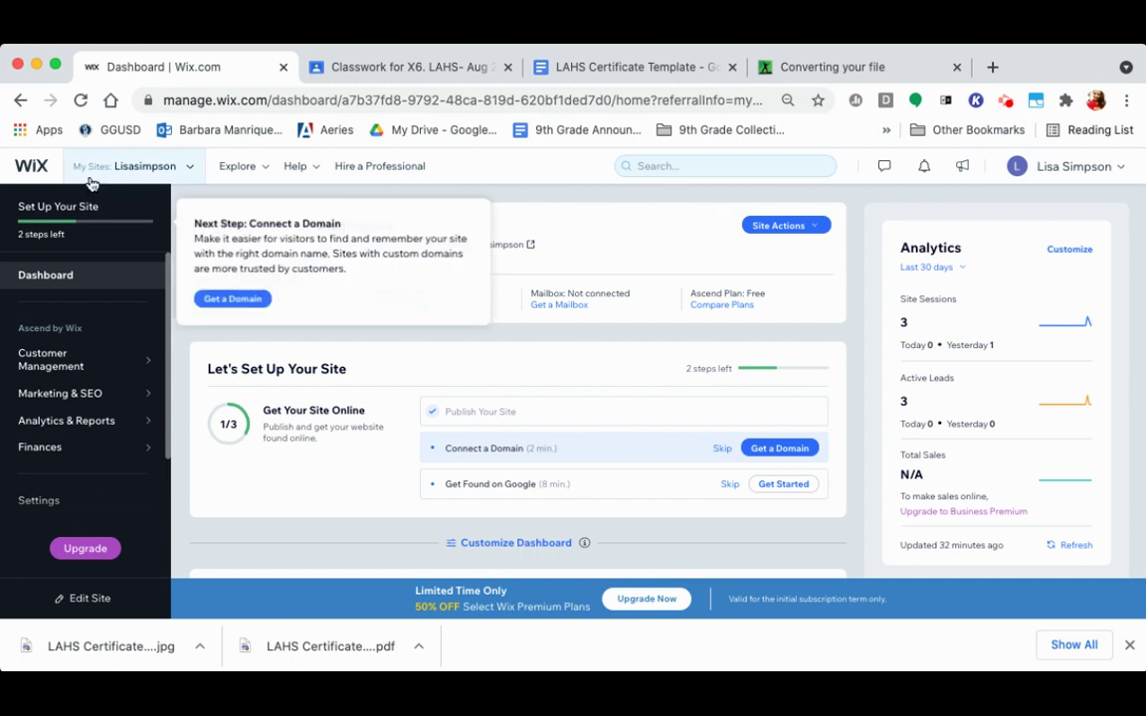
pyautogui.click(187, 167)
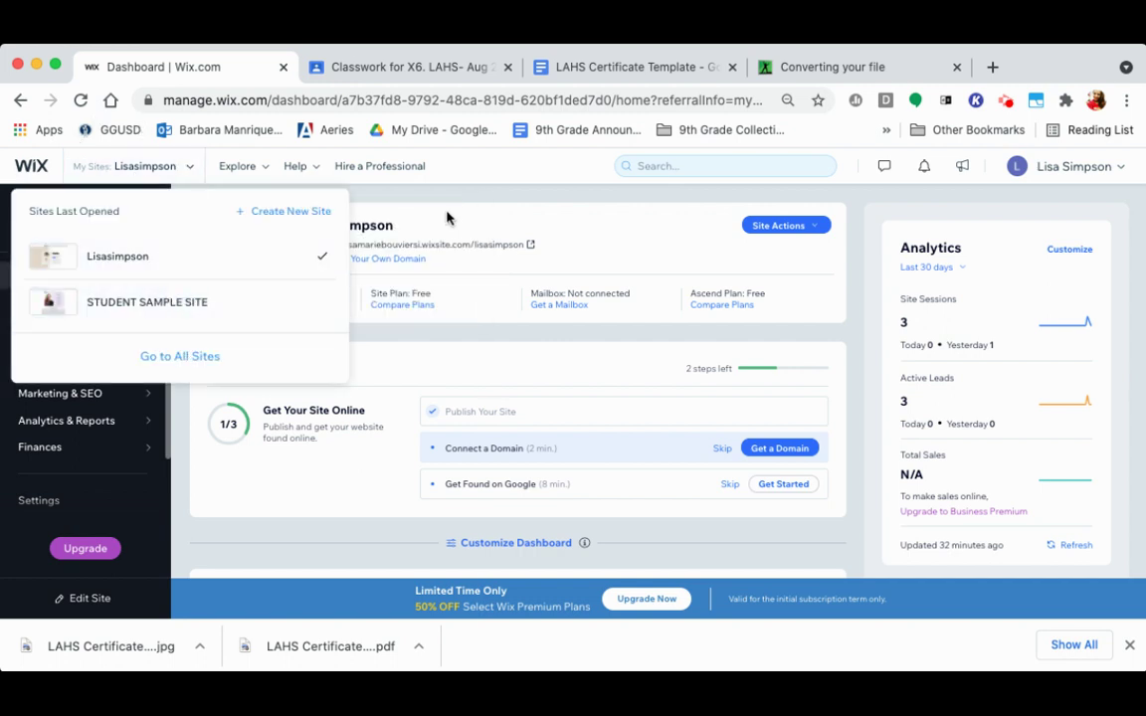
pyautogui.click(498, 203)
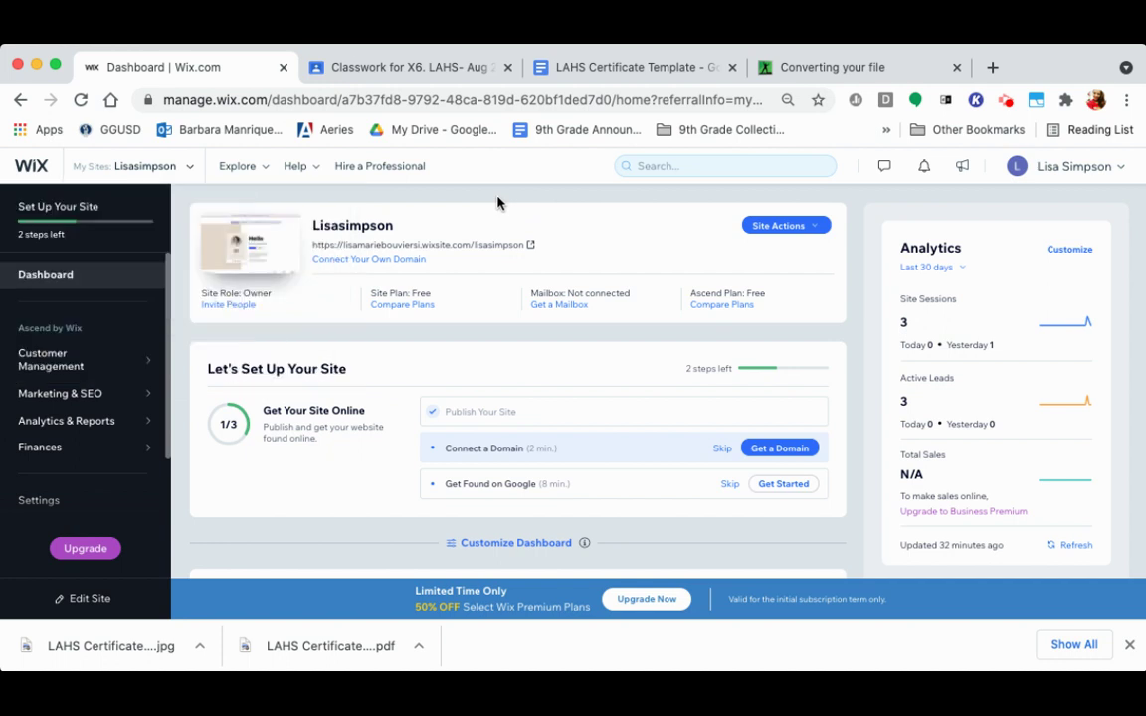
pyautogui.click(817, 227)
pyautogui.click(782, 260)
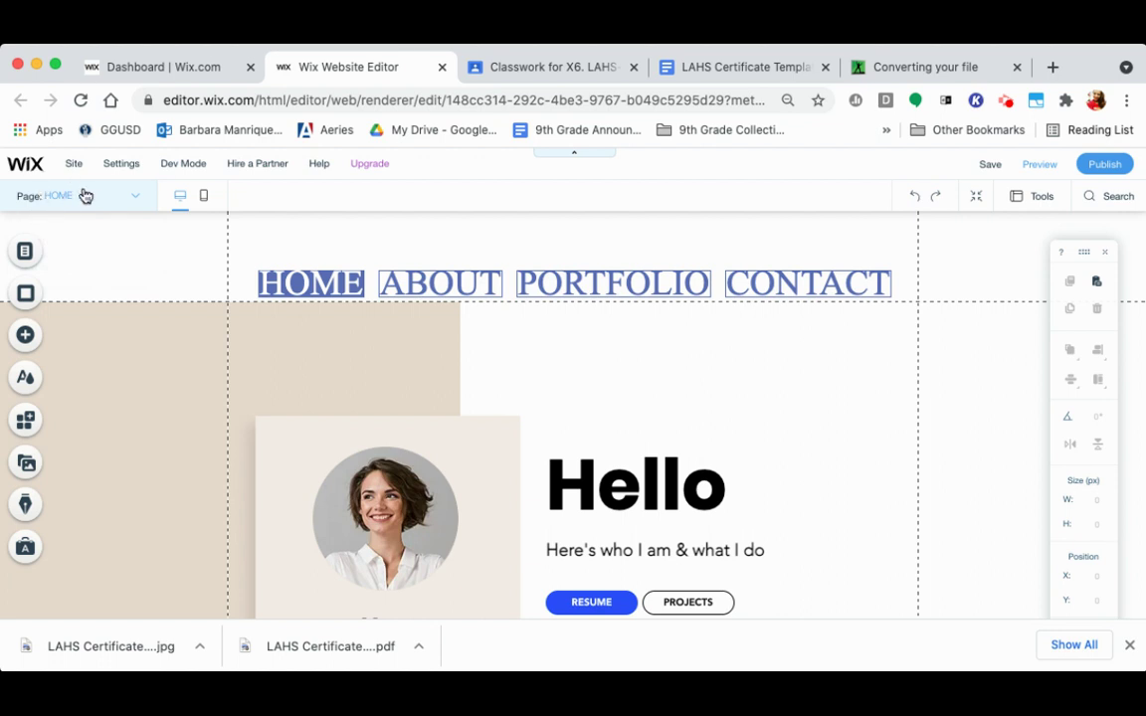
# Step: Open the site's PORTFOLIO page for editing
pyautogui.click(136, 198)
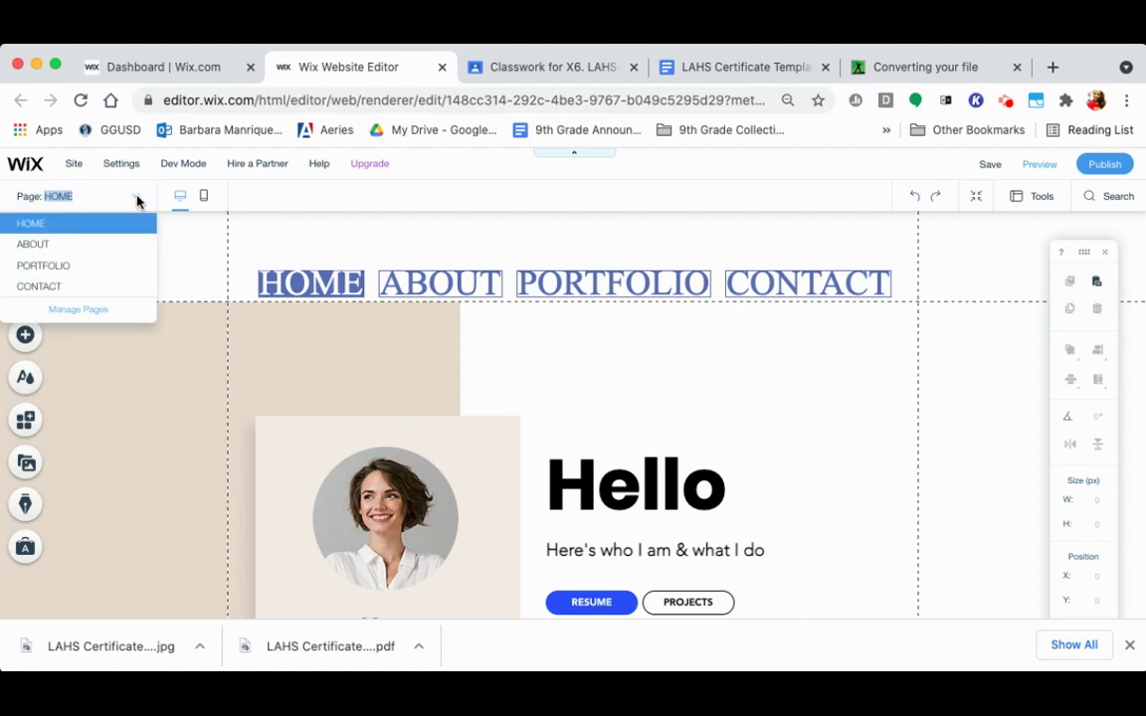
pyautogui.click(60, 269)
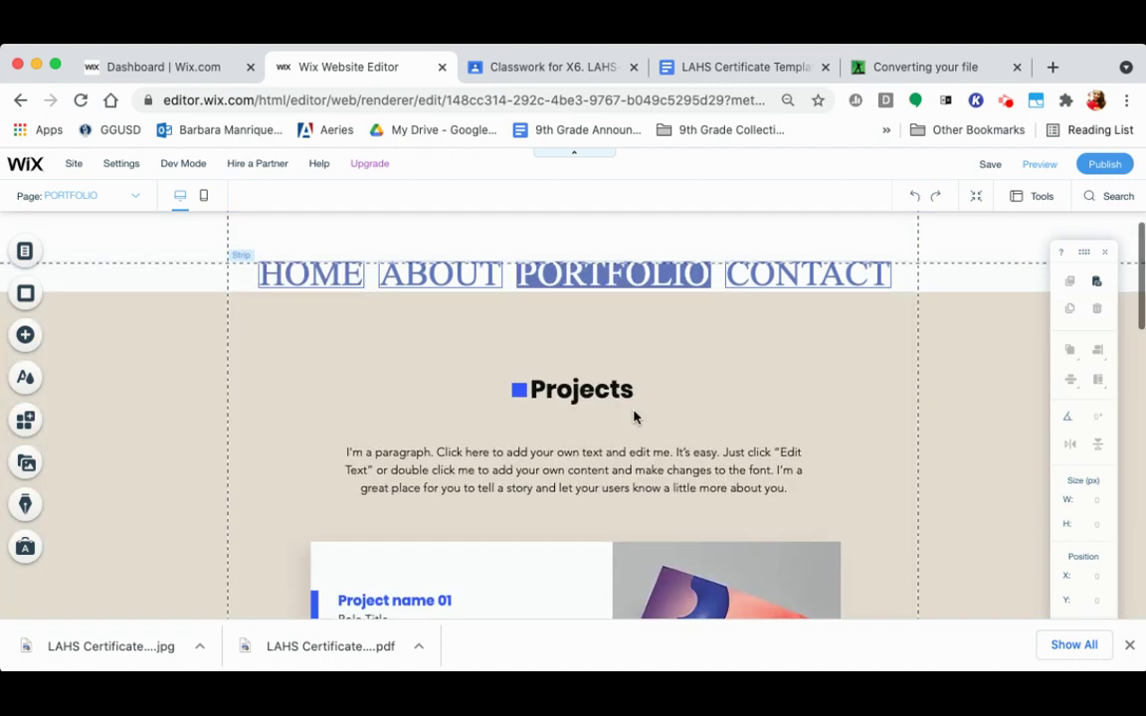
pyautogui.scroll(-10, 633, 416)
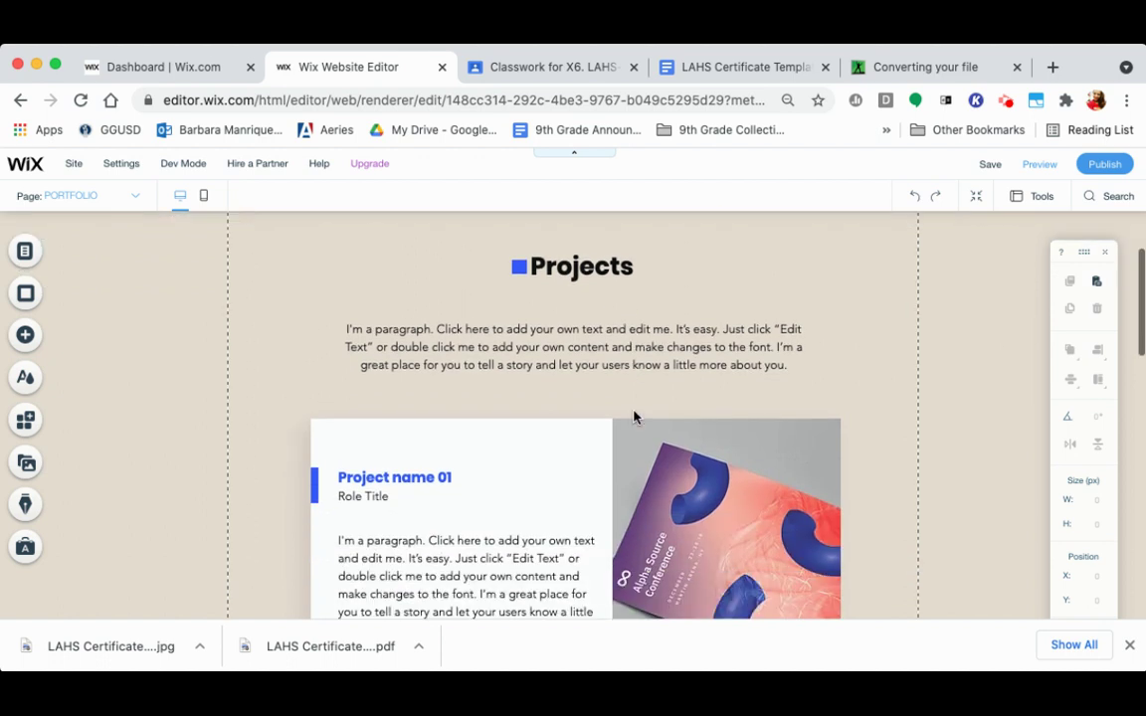
pyautogui.scroll(-2, 634, 416)
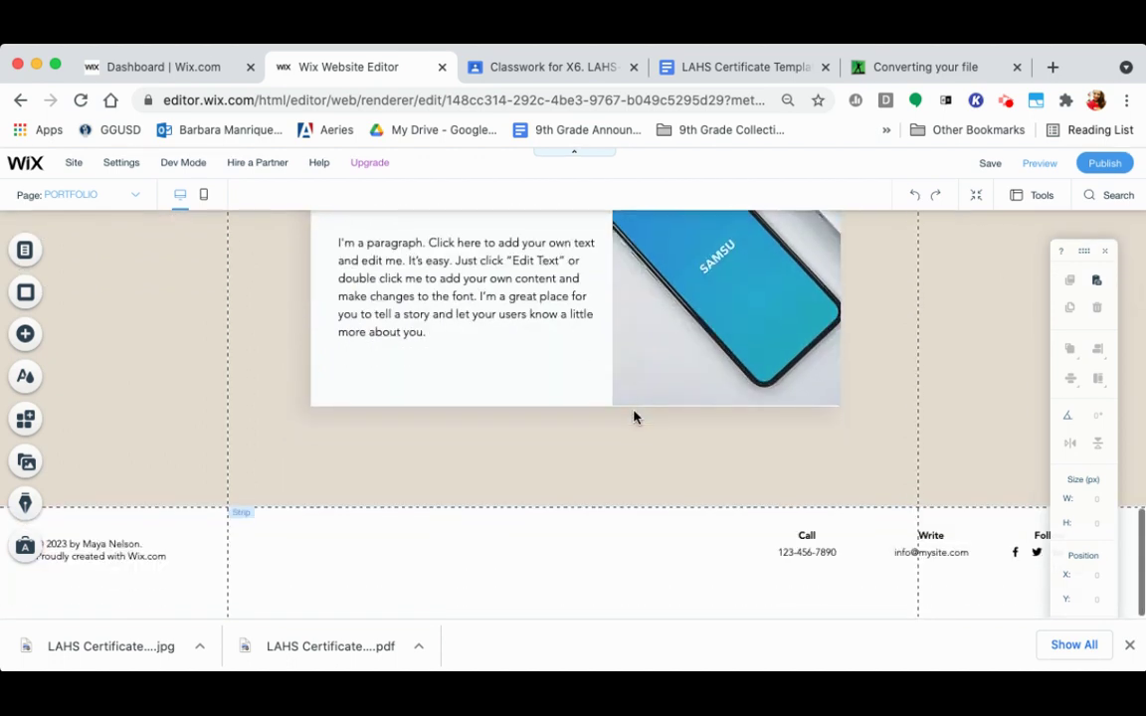
pyautogui.scroll(5, 634, 416)
pyautogui.scroll(6, 633, 417)
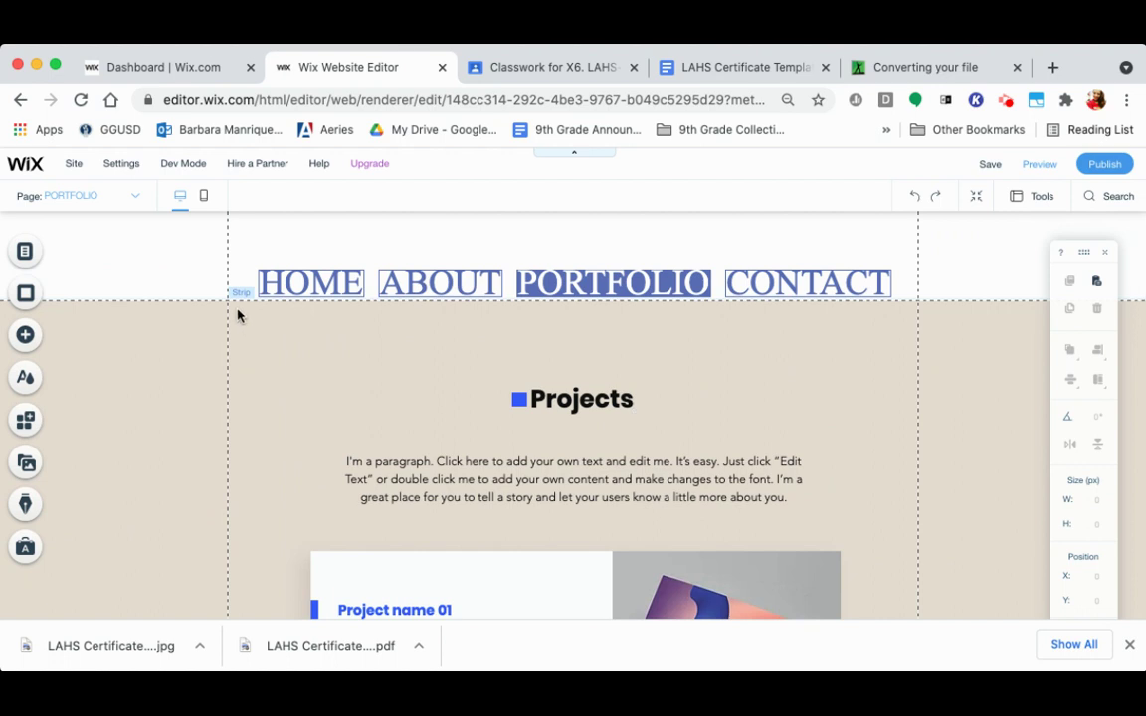
# Step: Delete the beige strip holding the Projects section from the PORTFOLIO page
pyautogui.click(235, 311)
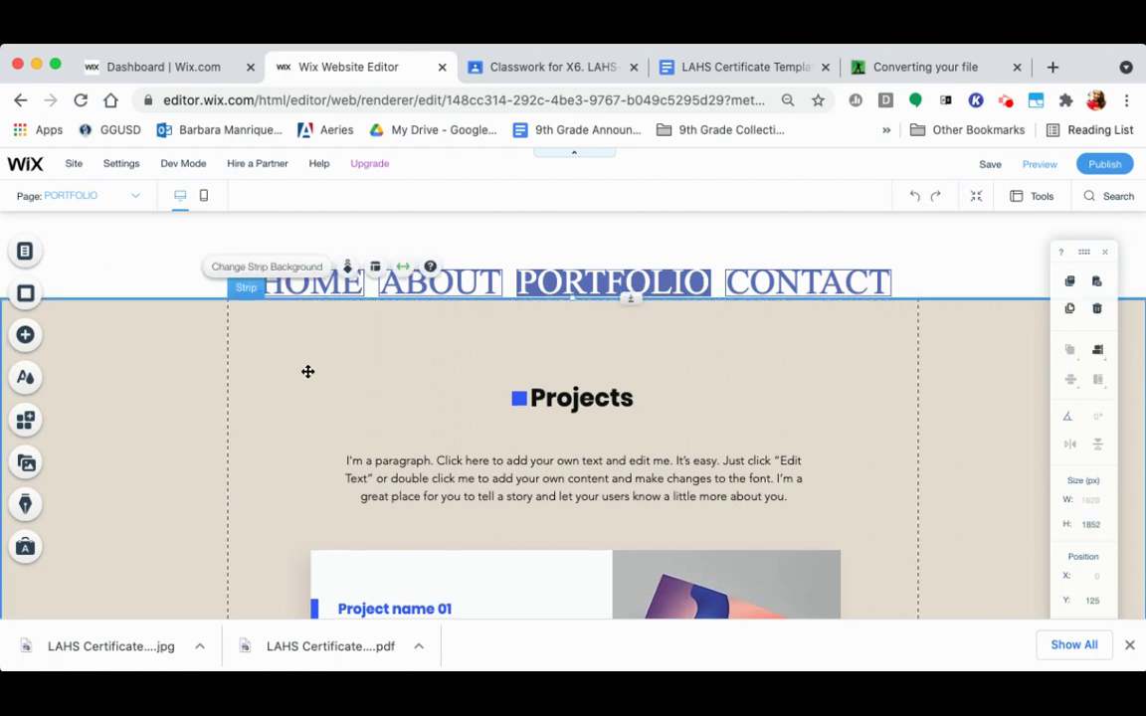
pyautogui.scroll(-5, 307, 374)
pyautogui.scroll(-6, 308, 371)
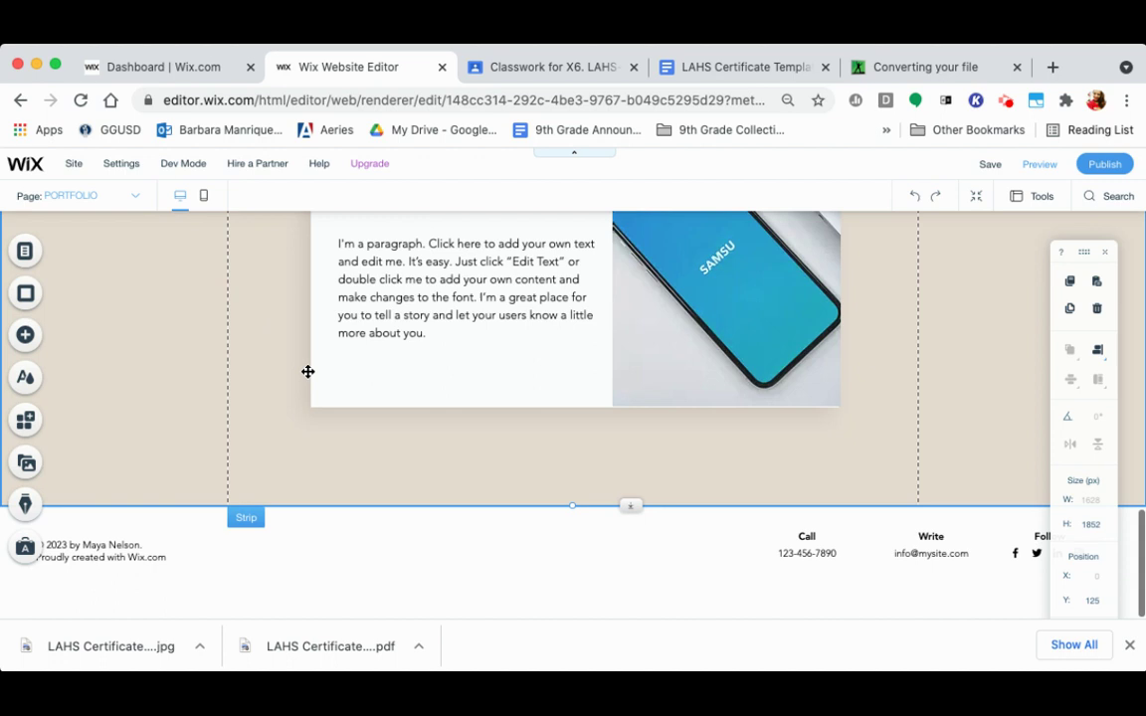
pyautogui.scroll(2, 308, 371)
pyautogui.scroll(8, 308, 371)
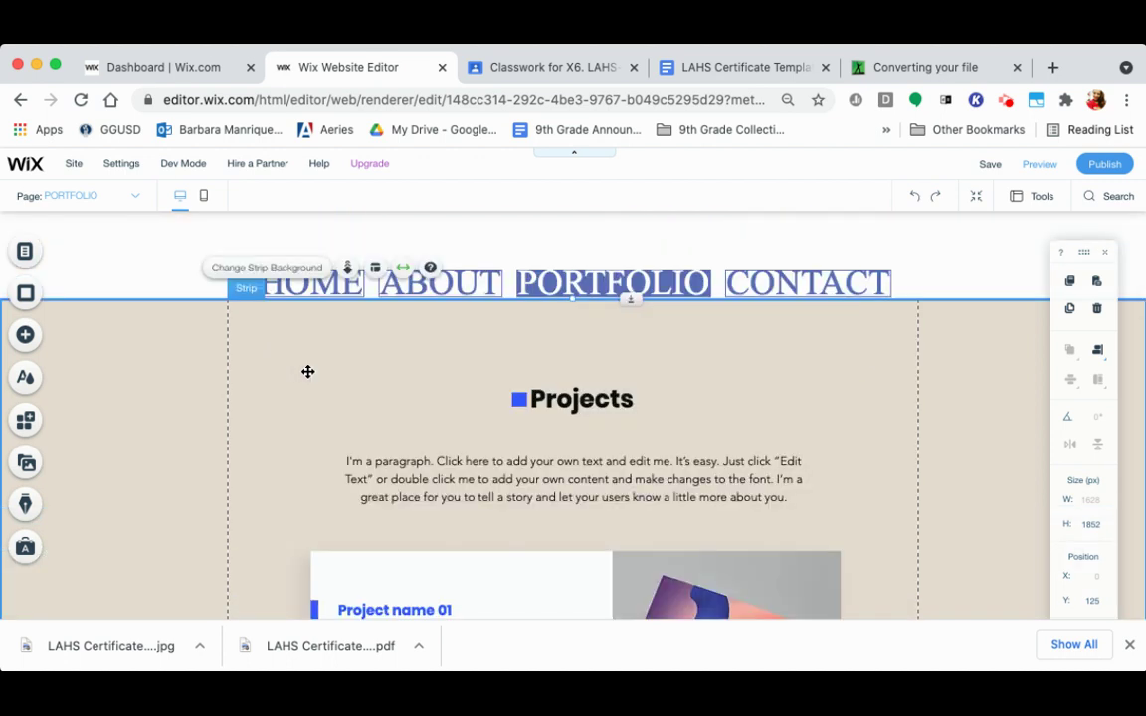
pyautogui.scroll(-10, 308, 373)
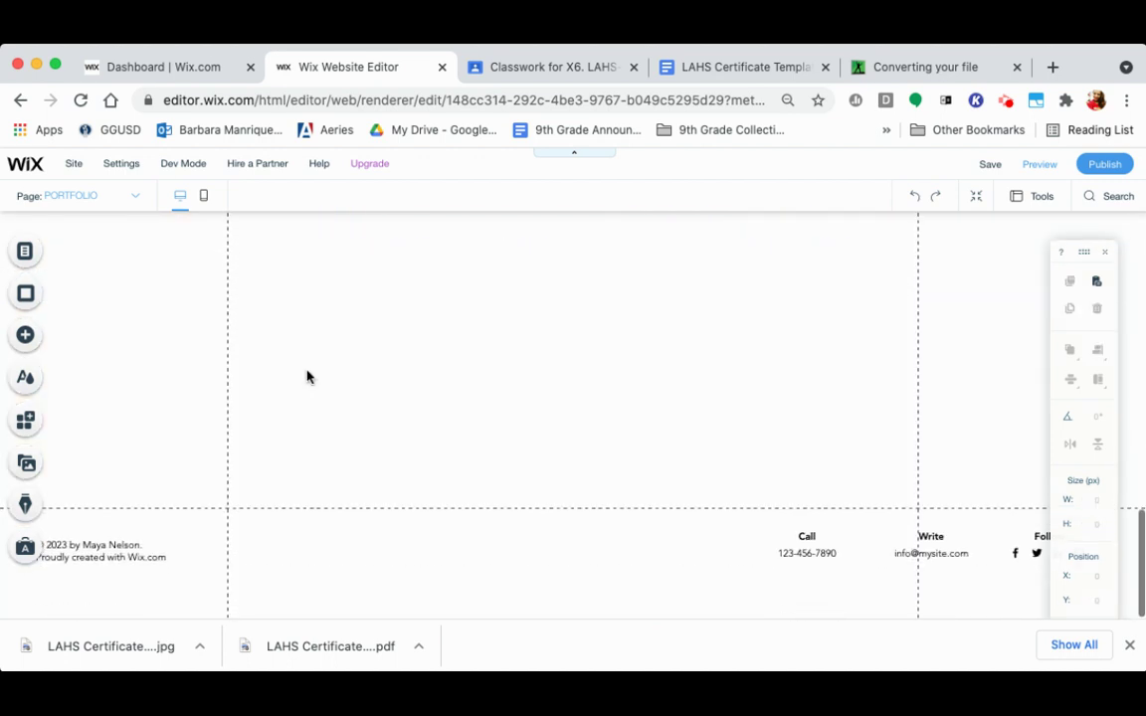
# Step: Shorten the emptied PORTFOLIO page to a height of about 739 px
pyautogui.scroll(1, 478, 508)
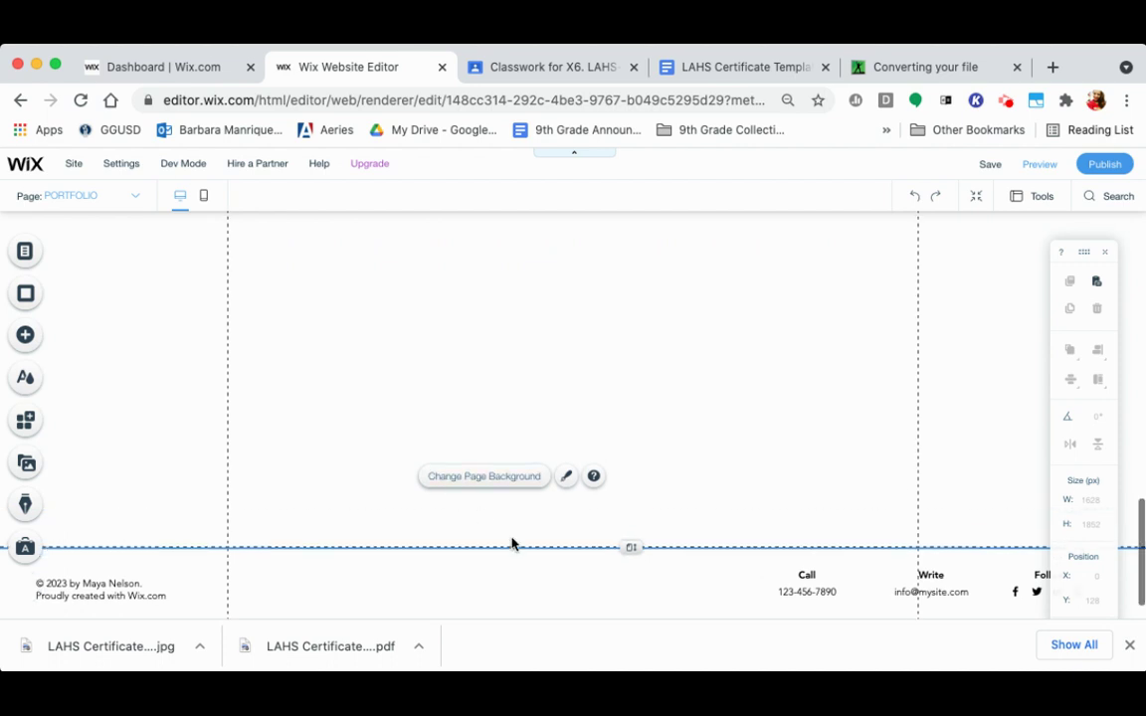
pyautogui.scroll(2, 557, 557)
pyautogui.scroll(-2, 622, 551)
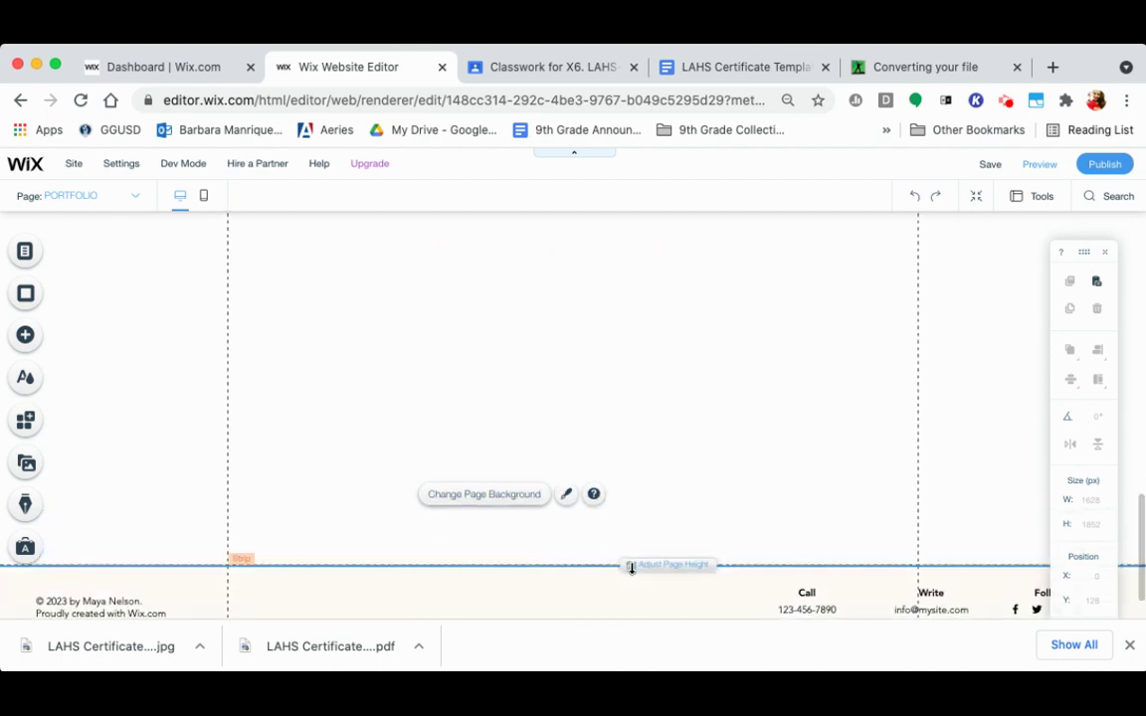
pyautogui.moveTo(631, 568); pyautogui.dragTo(652, 460)
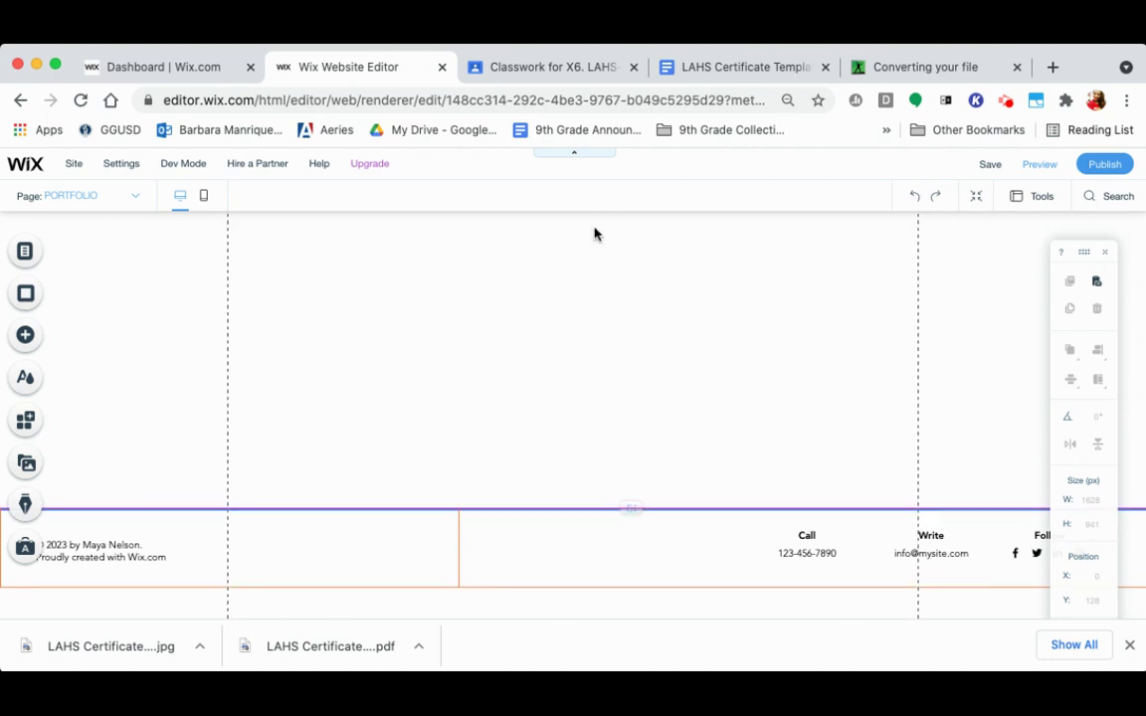
pyautogui.scroll(5, 599, 305)
pyautogui.scroll(-5, 599, 305)
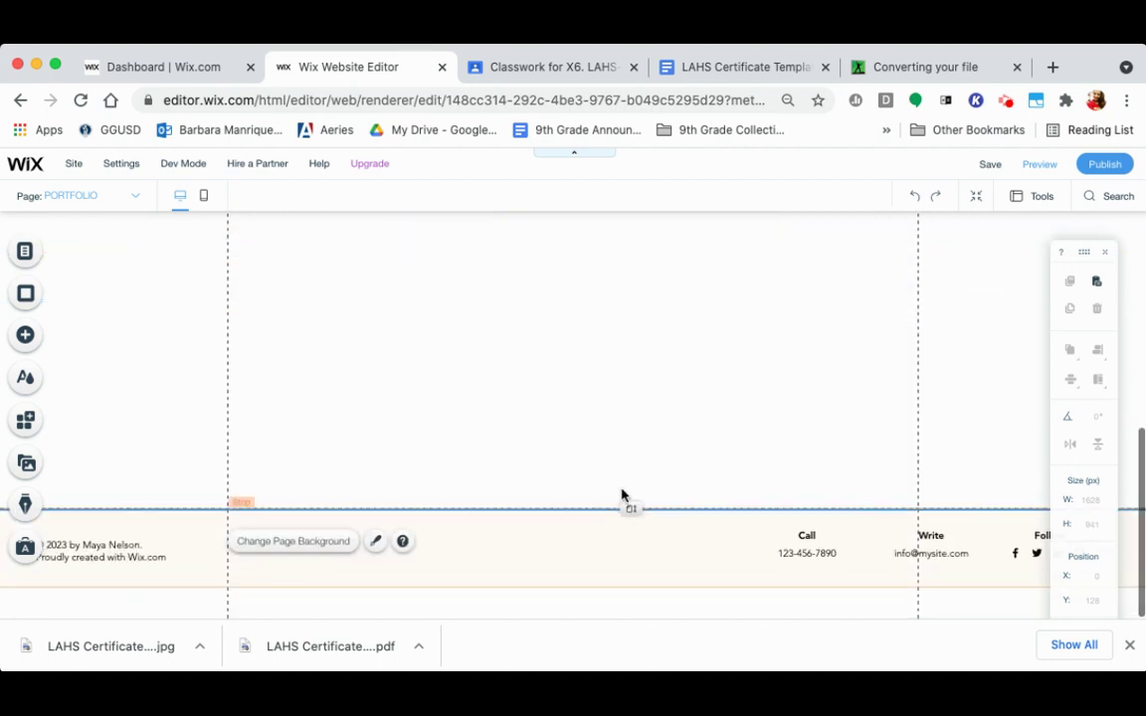
pyautogui.scroll(5, 622, 363)
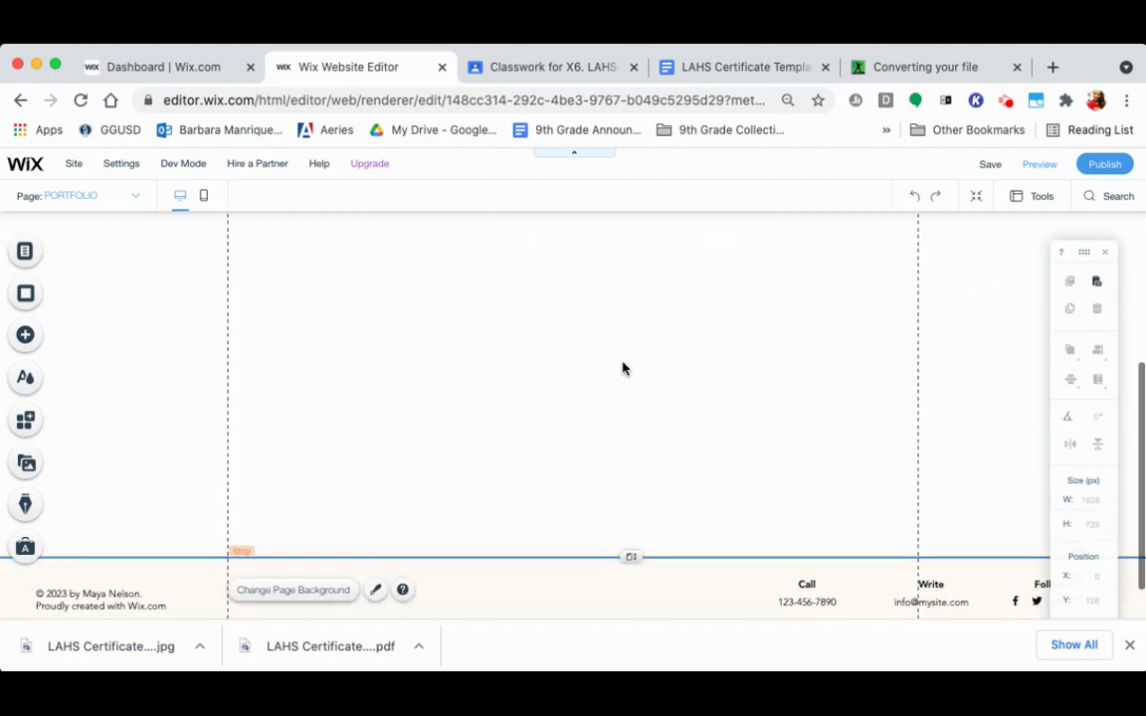
pyautogui.scroll(2, 623, 368)
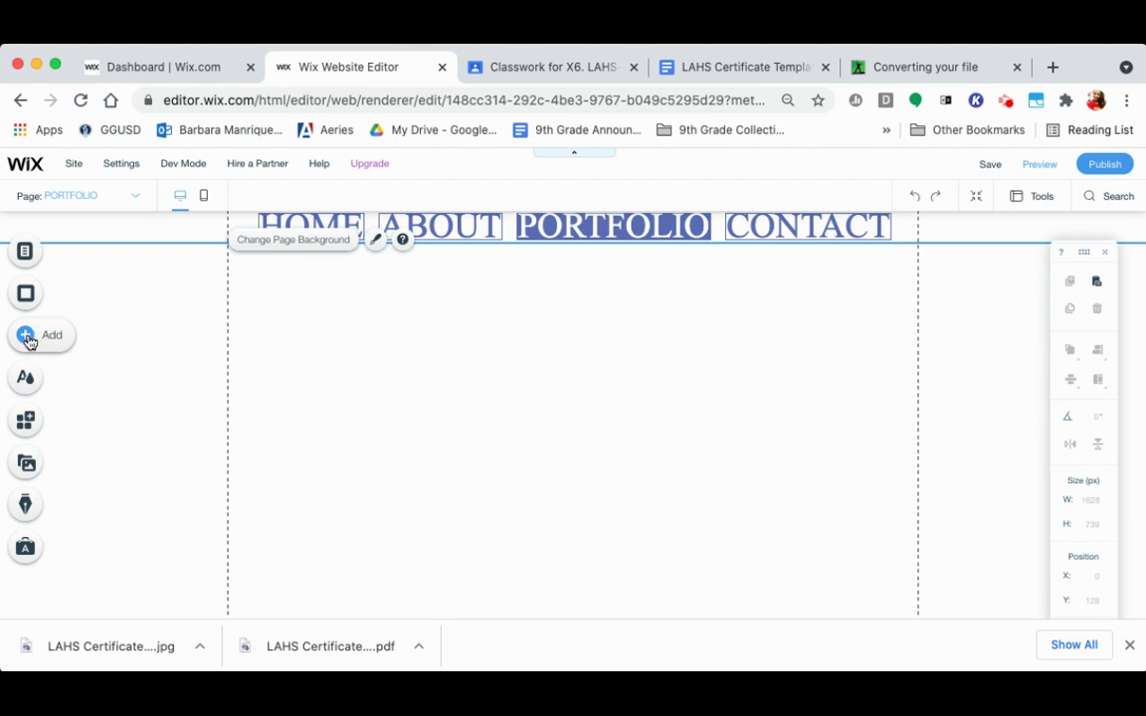
# Step: In the site's image uploads, move LAHS Certificate Template (2).jpg to the trash and upload the newly downloaded LAHS Certificate JPG
pyautogui.click(26, 337)
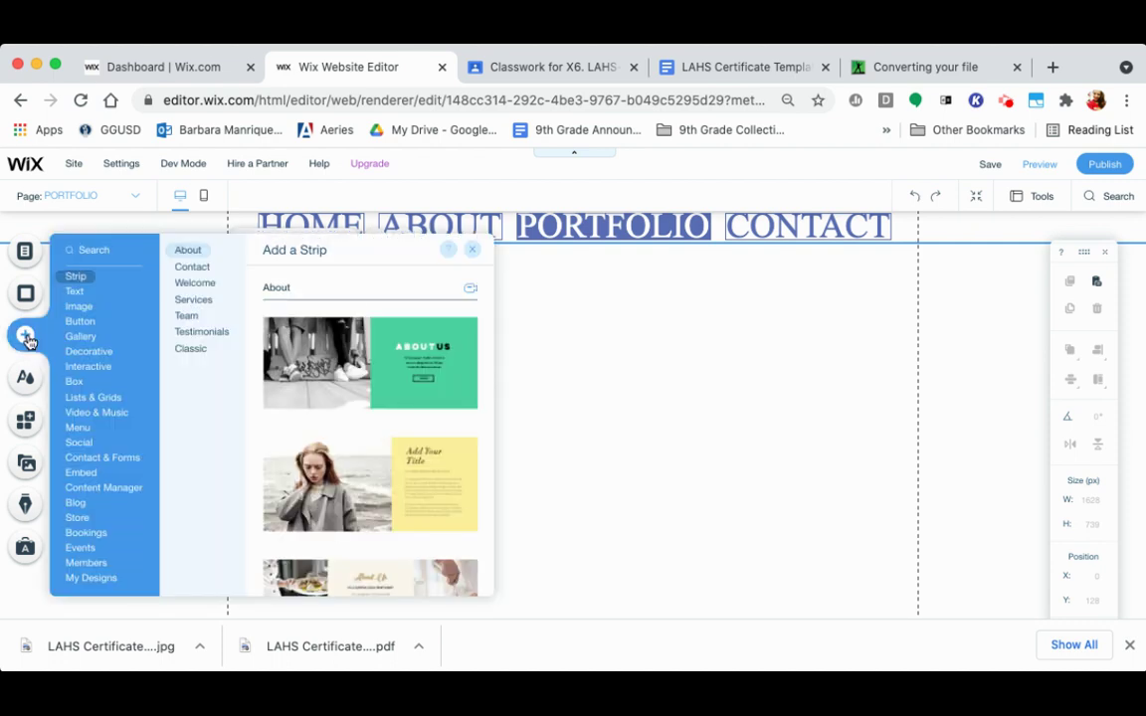
pyautogui.click(72, 307)
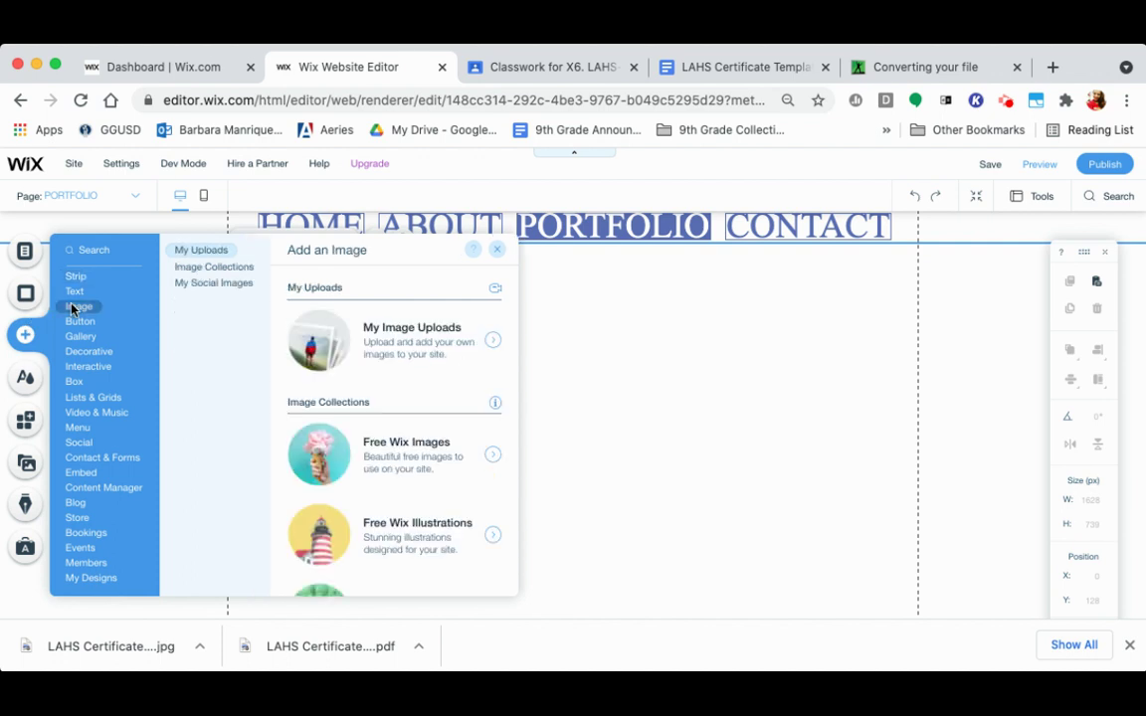
pyautogui.click(494, 342)
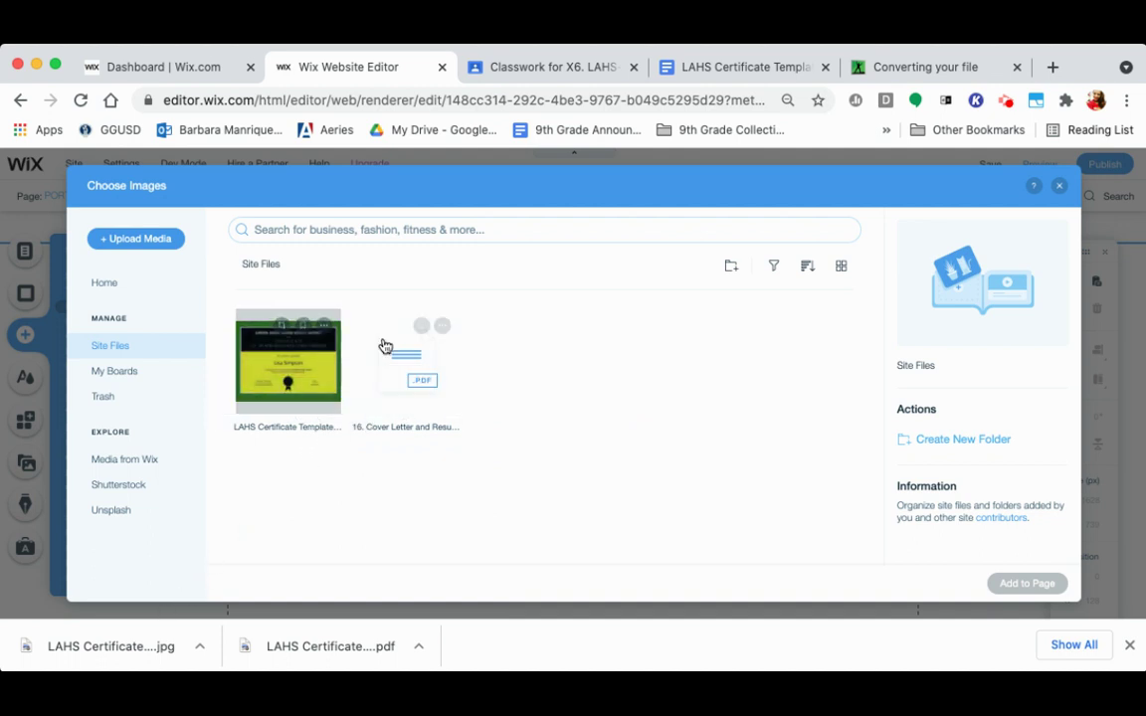
pyautogui.click(323, 327)
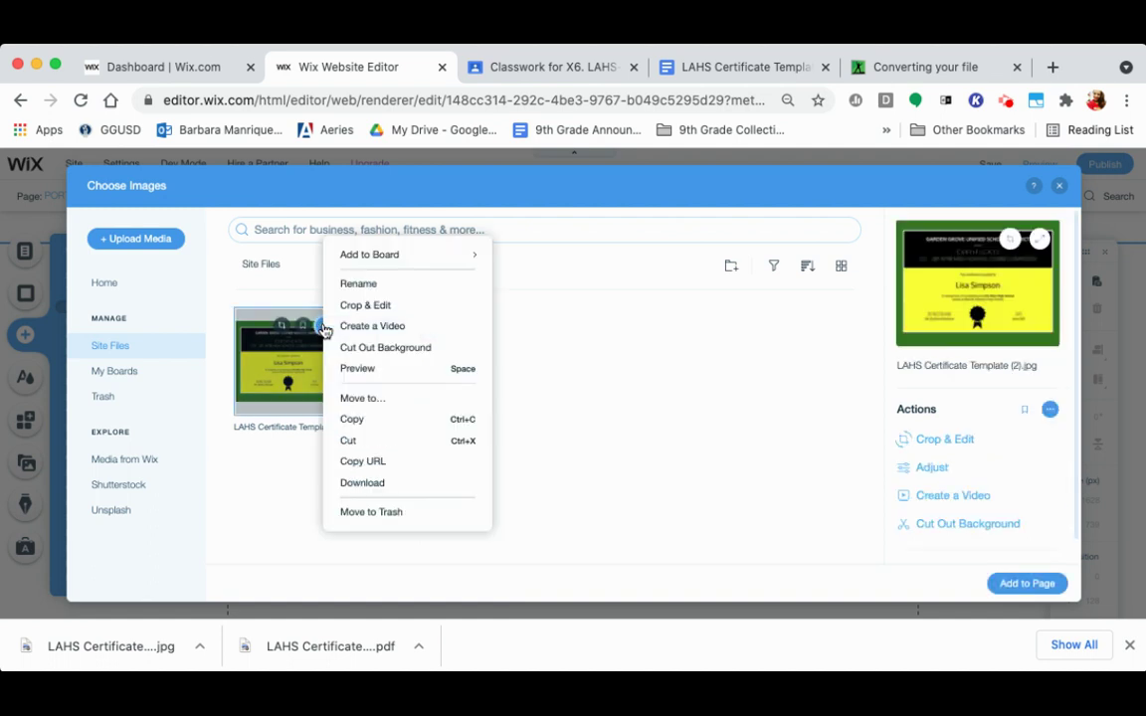
pyautogui.click(400, 512)
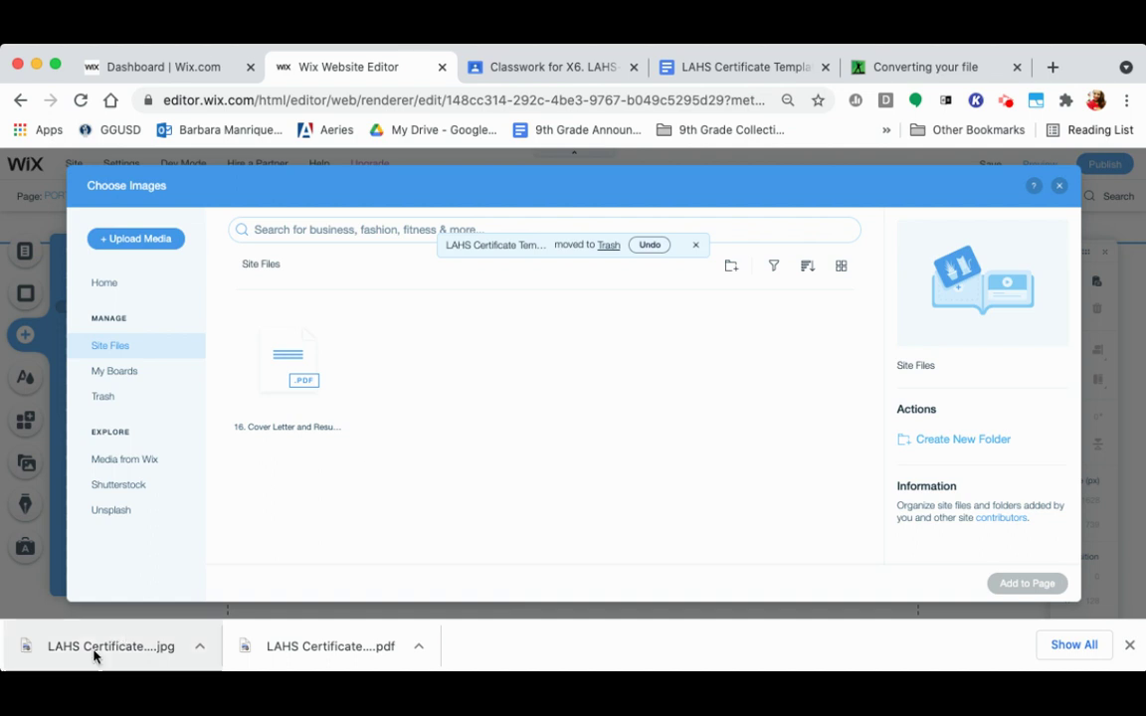
pyautogui.moveTo(89, 655); pyautogui.dragTo(498, 372)
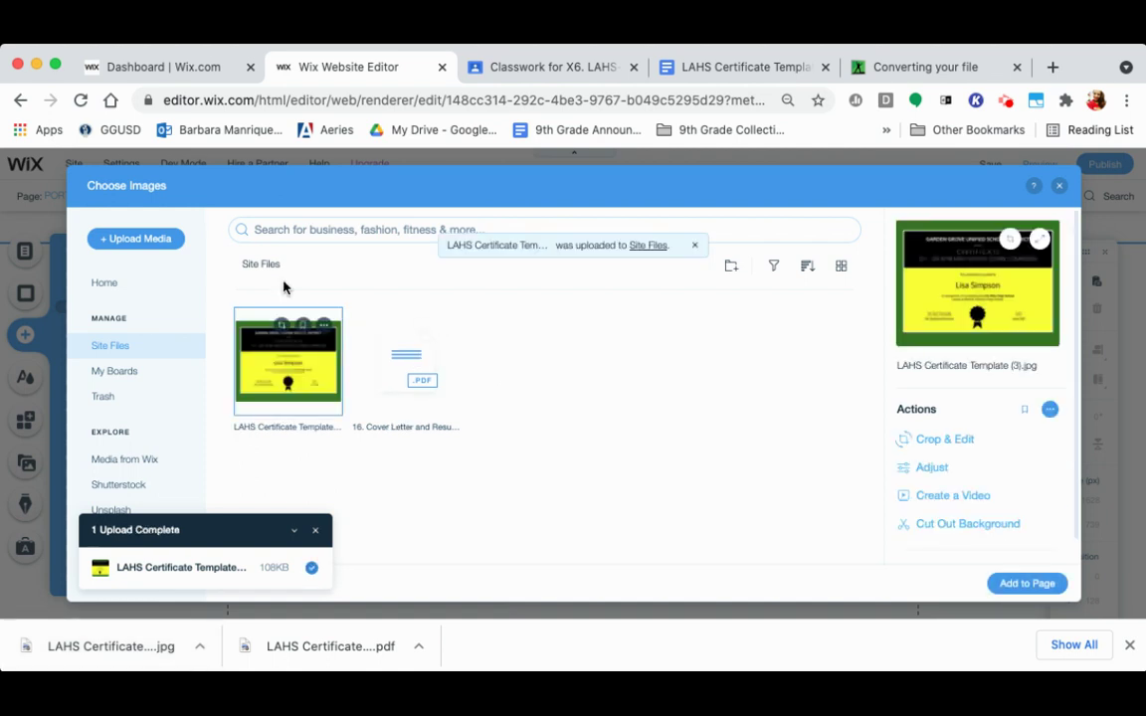
pyautogui.click(166, 237)
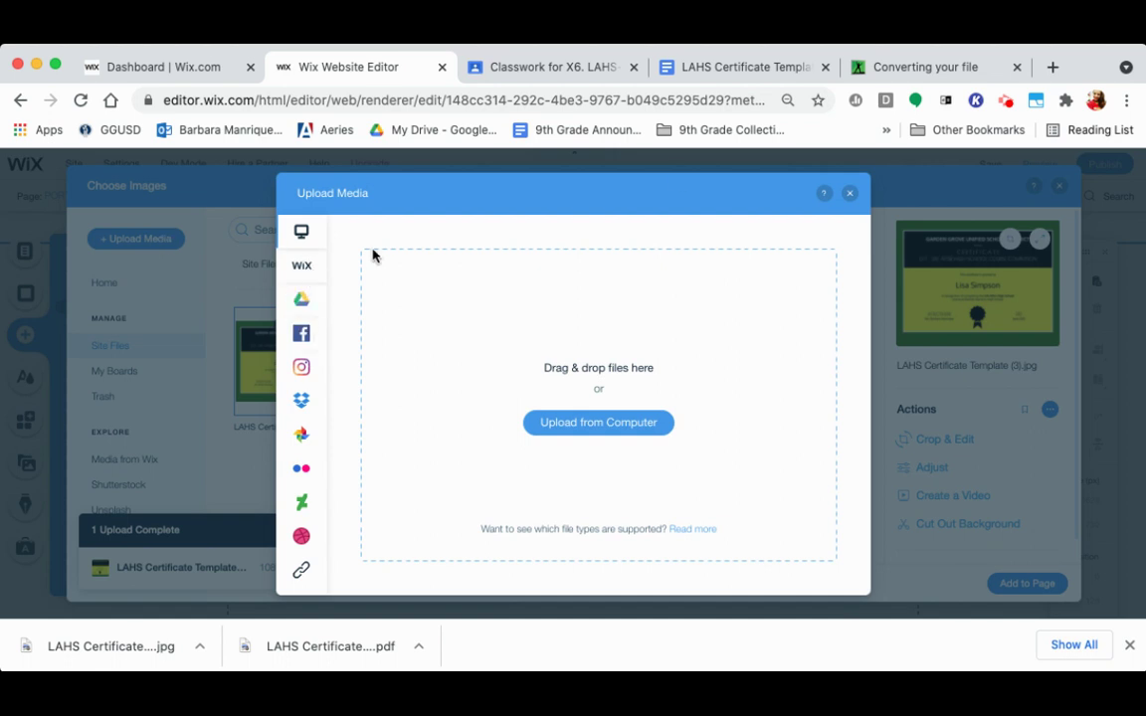
pyautogui.click(851, 193)
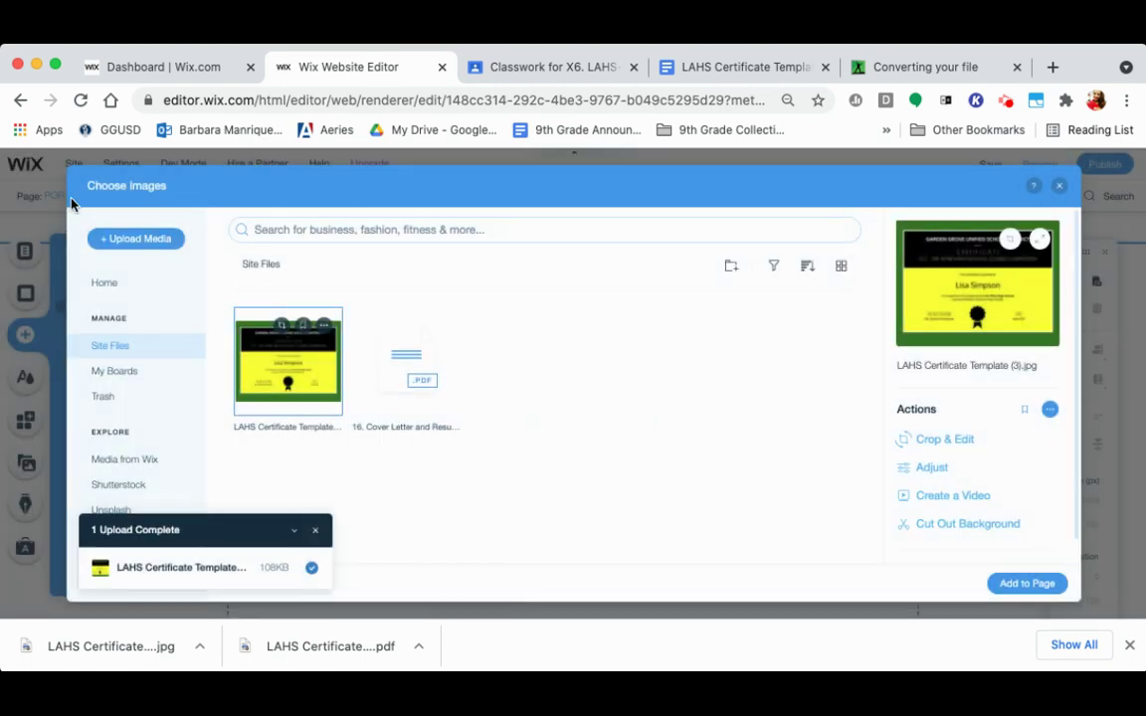
pyautogui.click(160, 238)
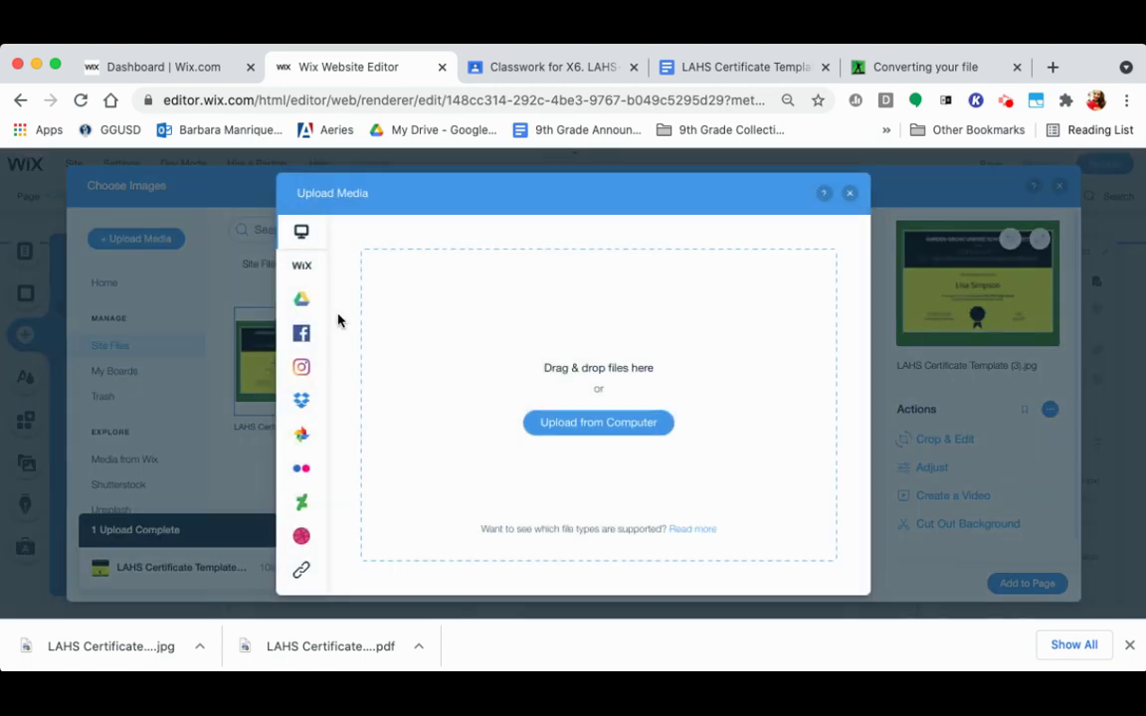
pyautogui.click(847, 193)
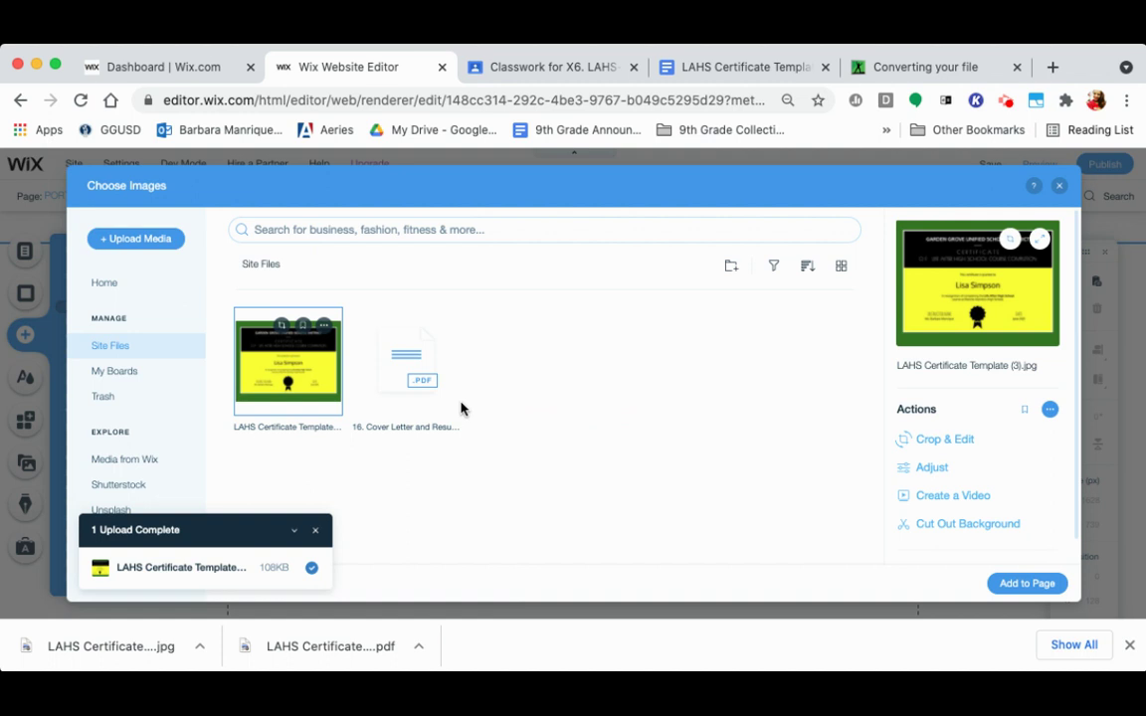
# Step: Add the uploaded LAHS Certificate Template (3).jpg image to the PORTFOLIO page
pyautogui.doubleClick(314, 381)
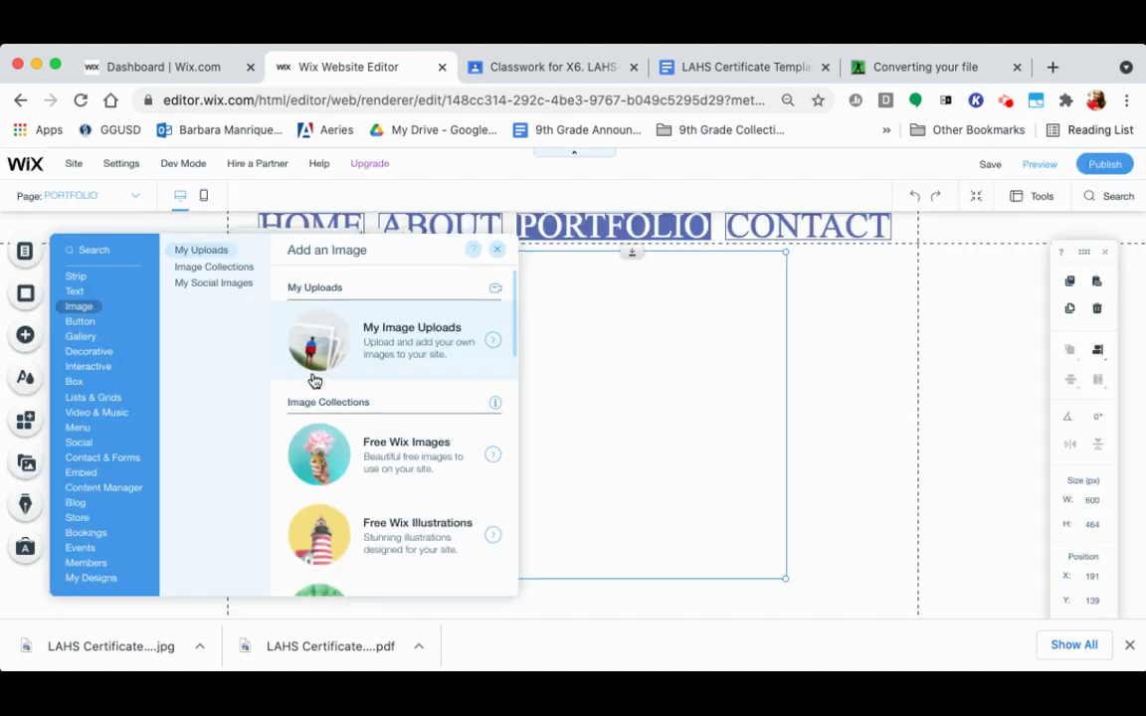
pyautogui.scroll(-1, 528, 440)
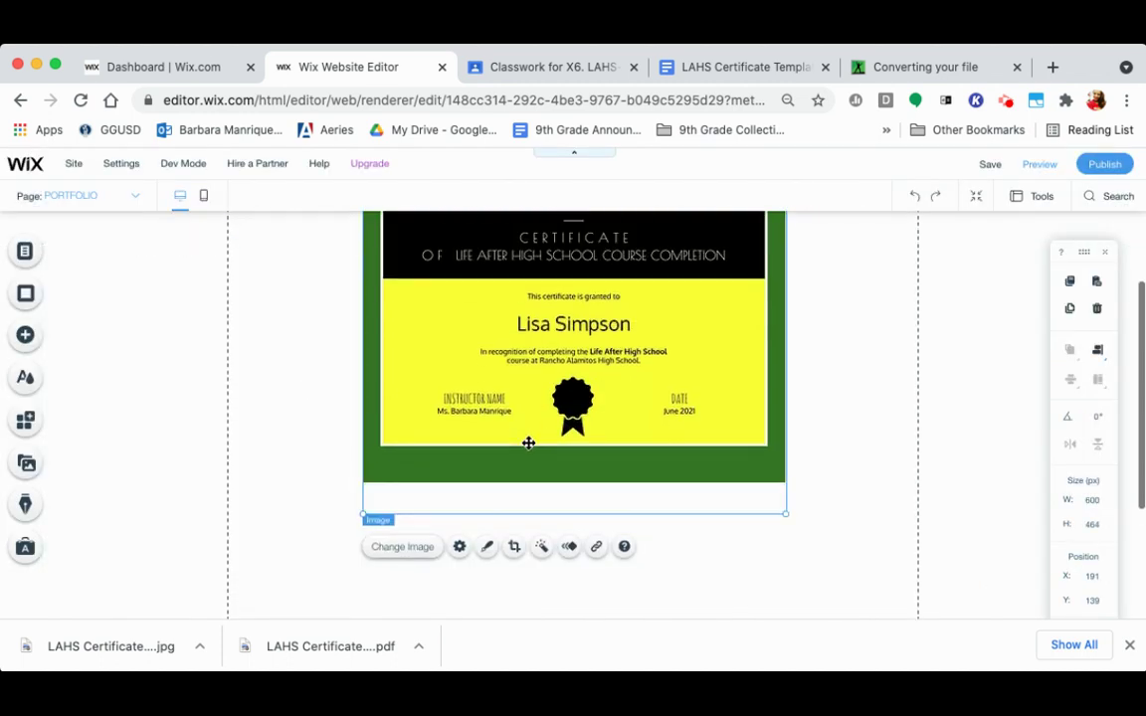
pyautogui.scroll(2, 529, 442)
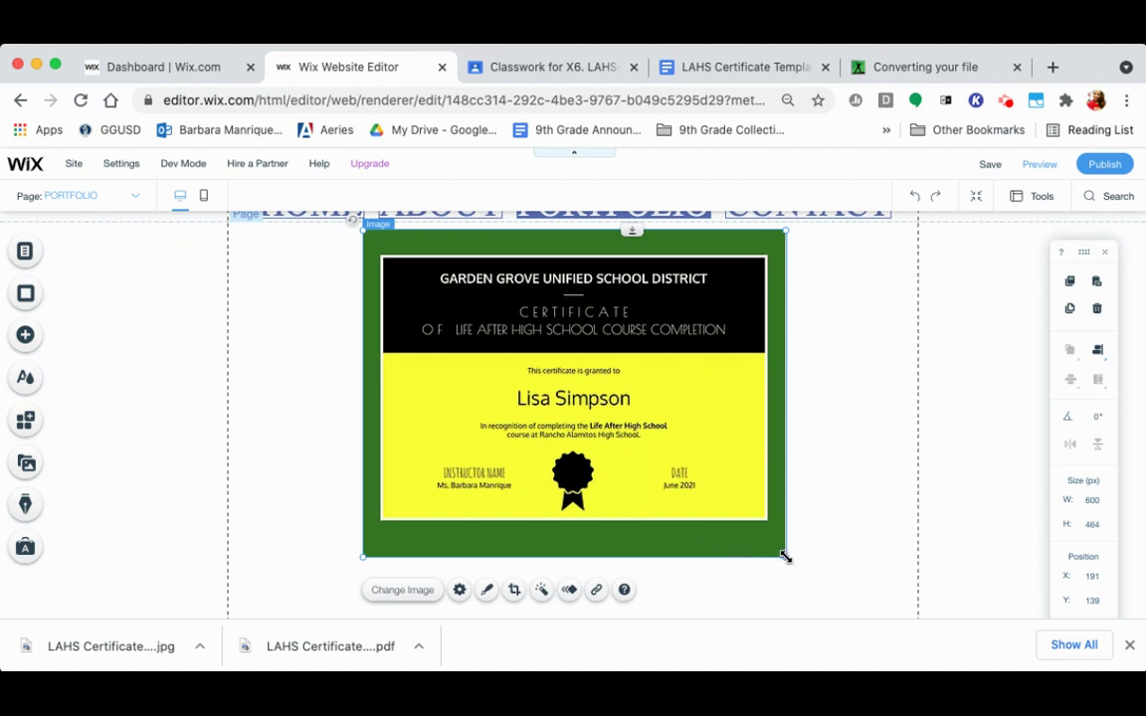
# Step: Enlarge the certificate image to about 962 by 744 px, spanning almost the full width between the page's dashed guides
pyautogui.scroll(-1, 785, 557)
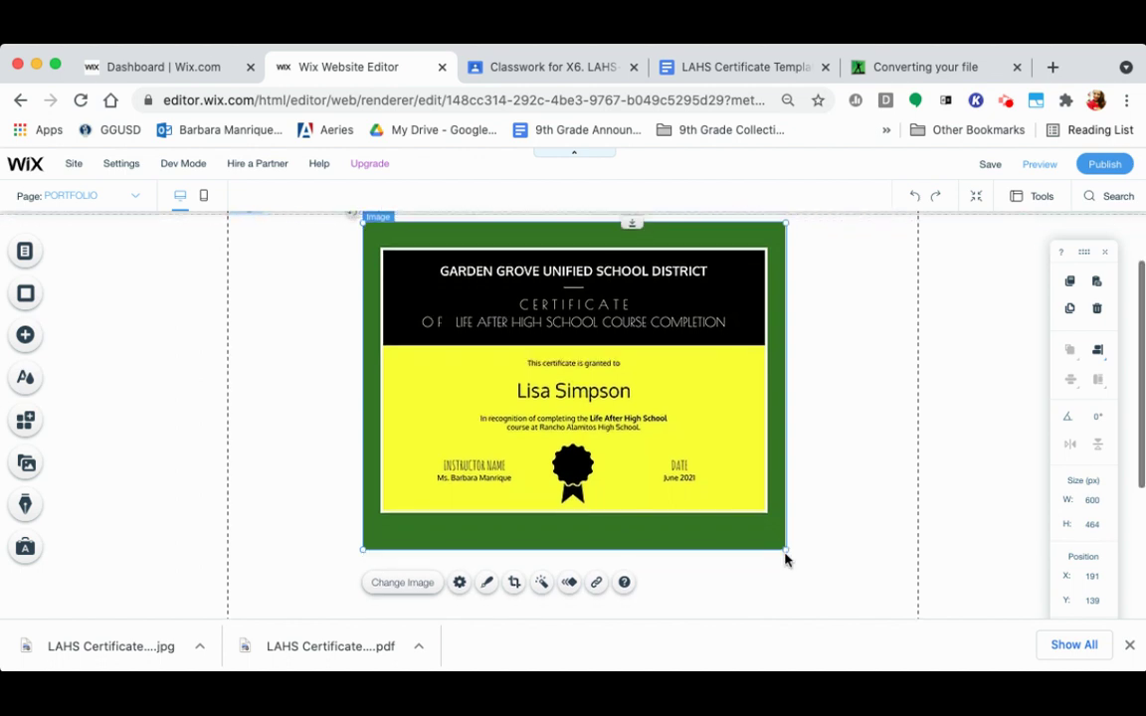
pyautogui.scroll(2, 785, 555)
pyautogui.scroll(-2, 785, 558)
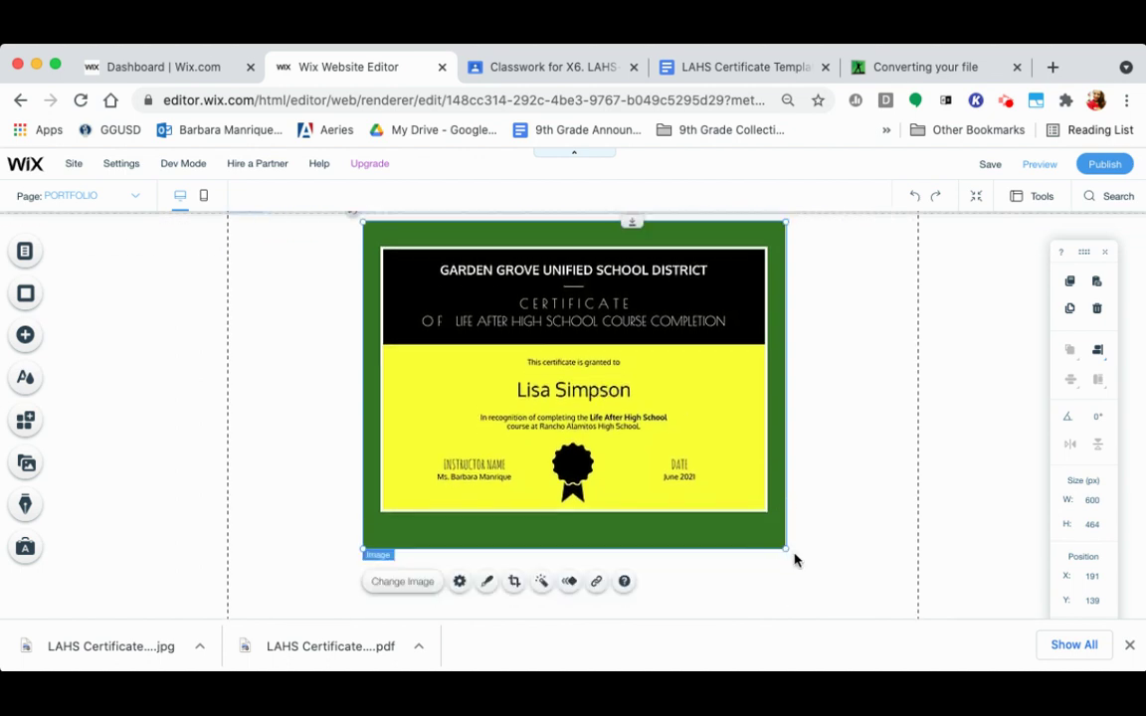
pyautogui.moveTo(786, 550); pyautogui.dragTo(916, 616)
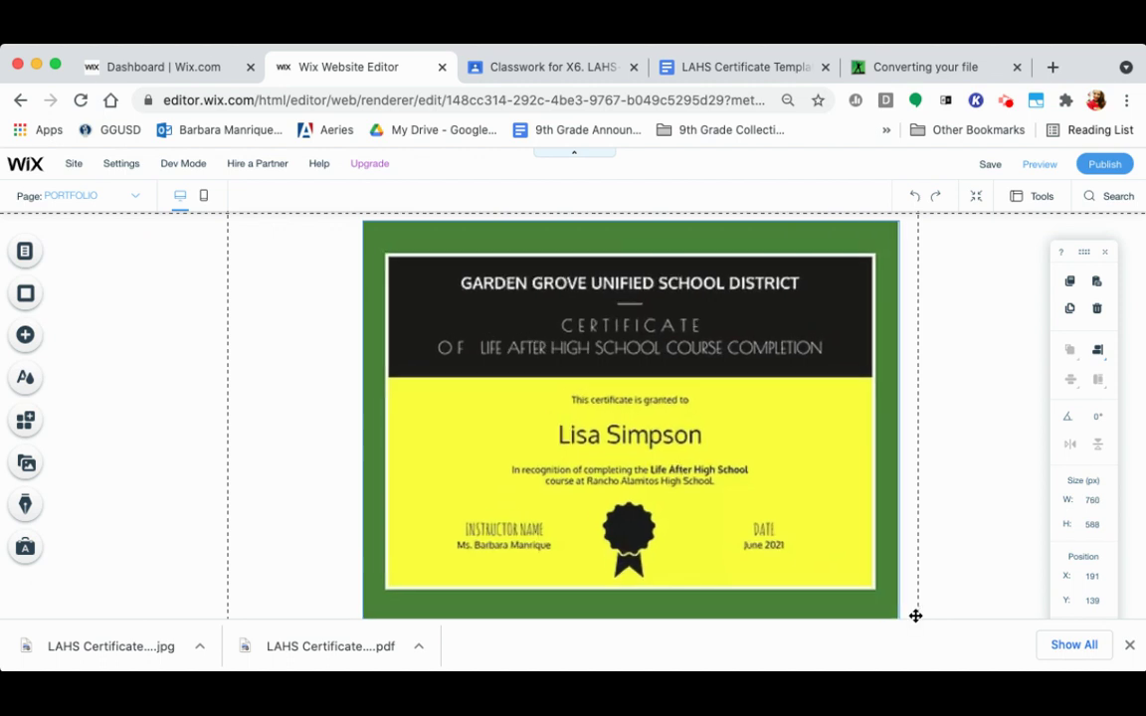
pyautogui.click(698, 474)
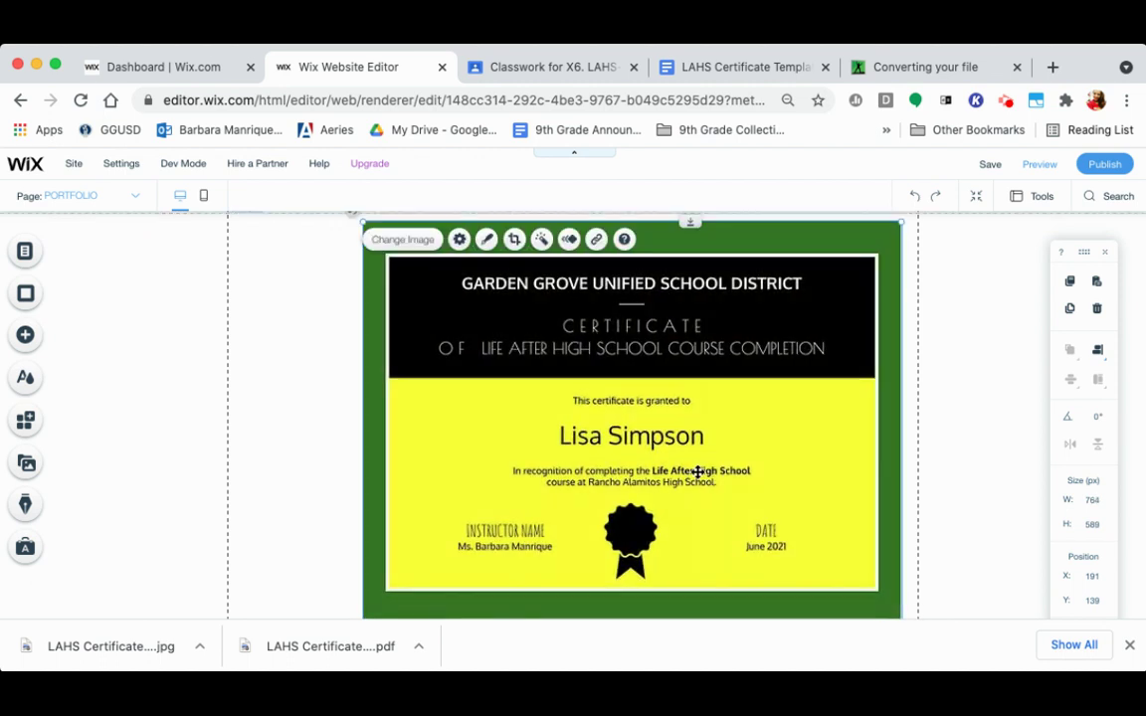
pyautogui.scroll(-2, 697, 478)
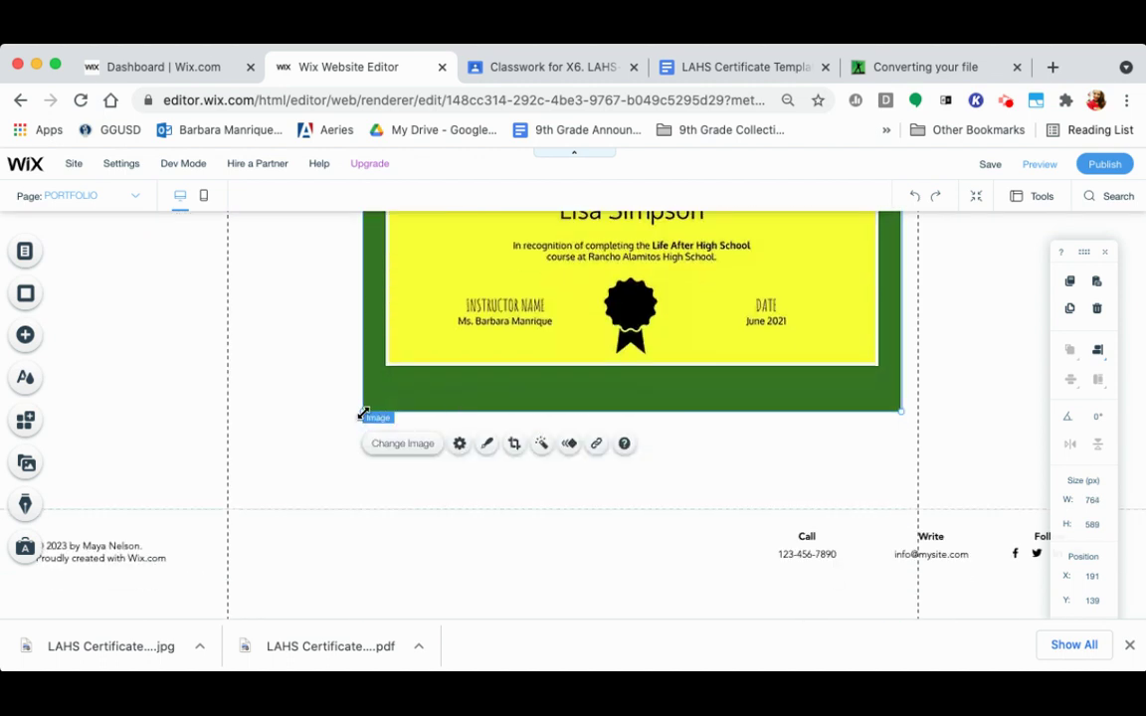
pyautogui.moveTo(363, 413); pyautogui.dragTo(224, 497)
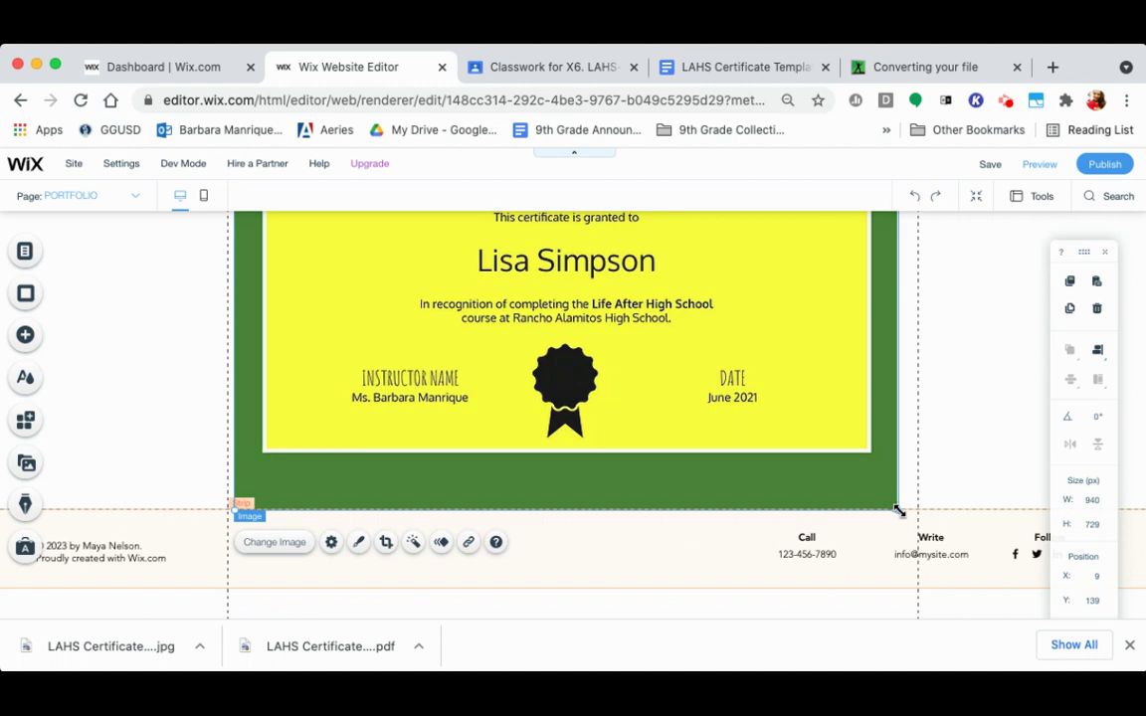
pyautogui.moveTo(897, 509)
pyautogui.mouseDown()
pyautogui.moveTo(917, 526)
pyautogui.moveTo(897, 514)
pyautogui.moveTo(909, 529)
pyautogui.mouseUp()
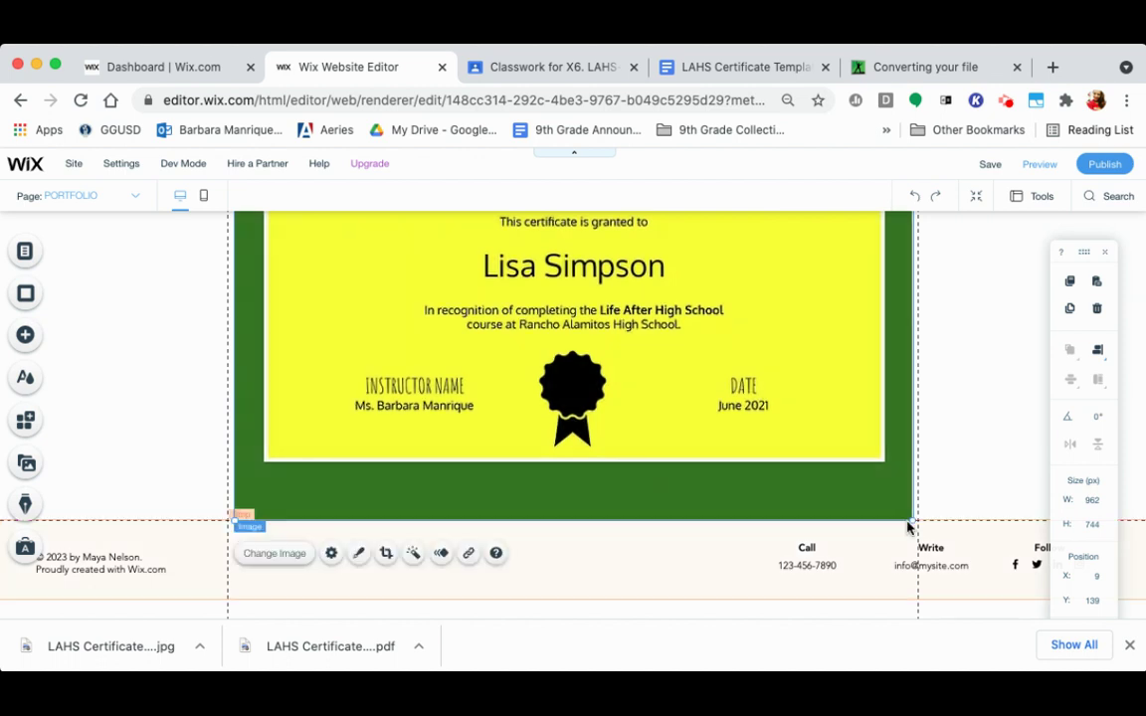
# Step: Centre the certificate image horizontally on the PORTFOLIO page at X 8, Y 139, and check its lower edge against the footer
pyautogui.scroll(5, 908, 528)
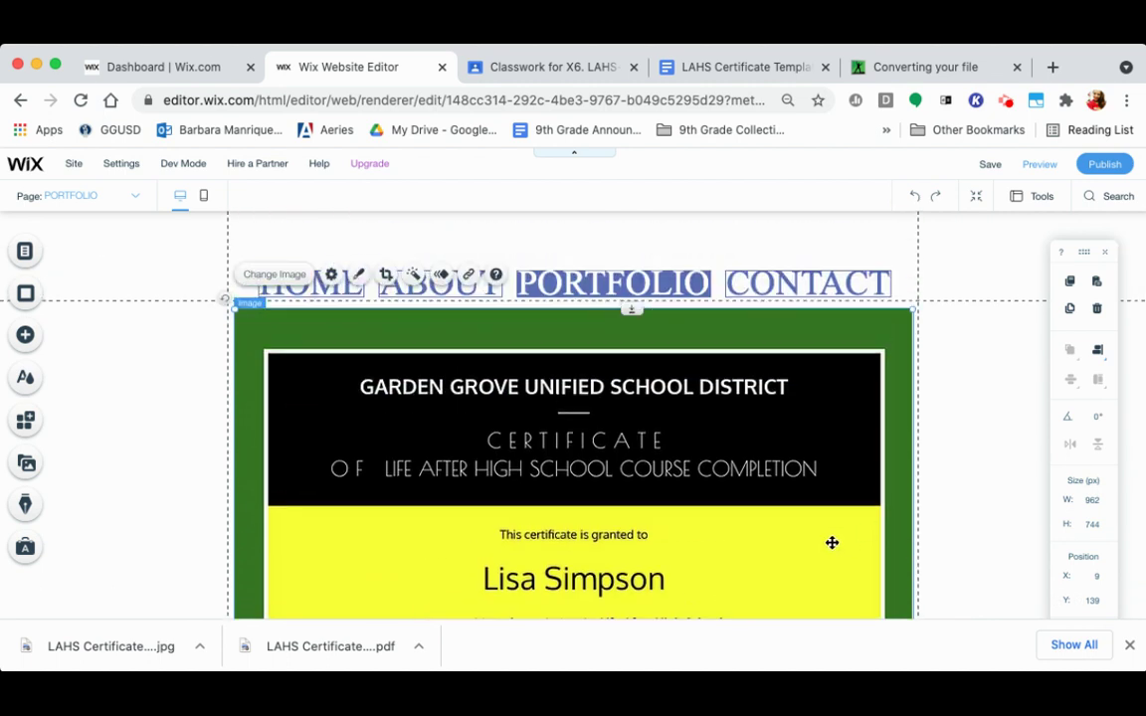
pyautogui.moveTo(761, 517); pyautogui.dragTo(762, 519)
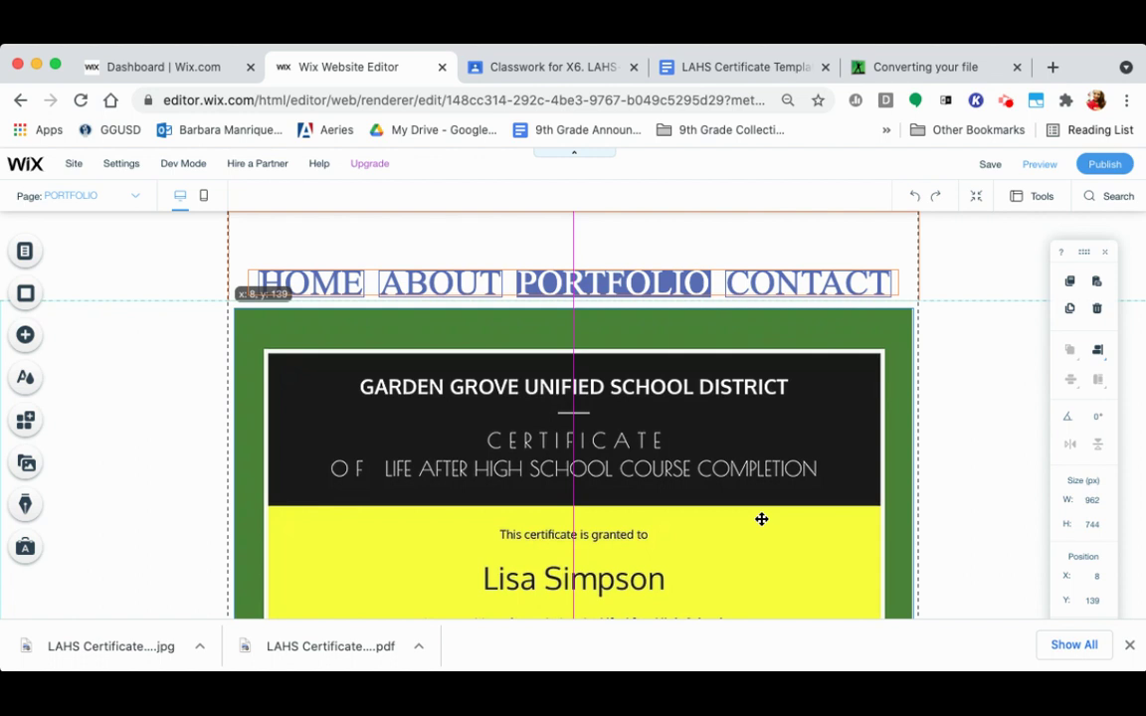
pyautogui.moveTo(761, 519); pyautogui.dragTo(761, 519)
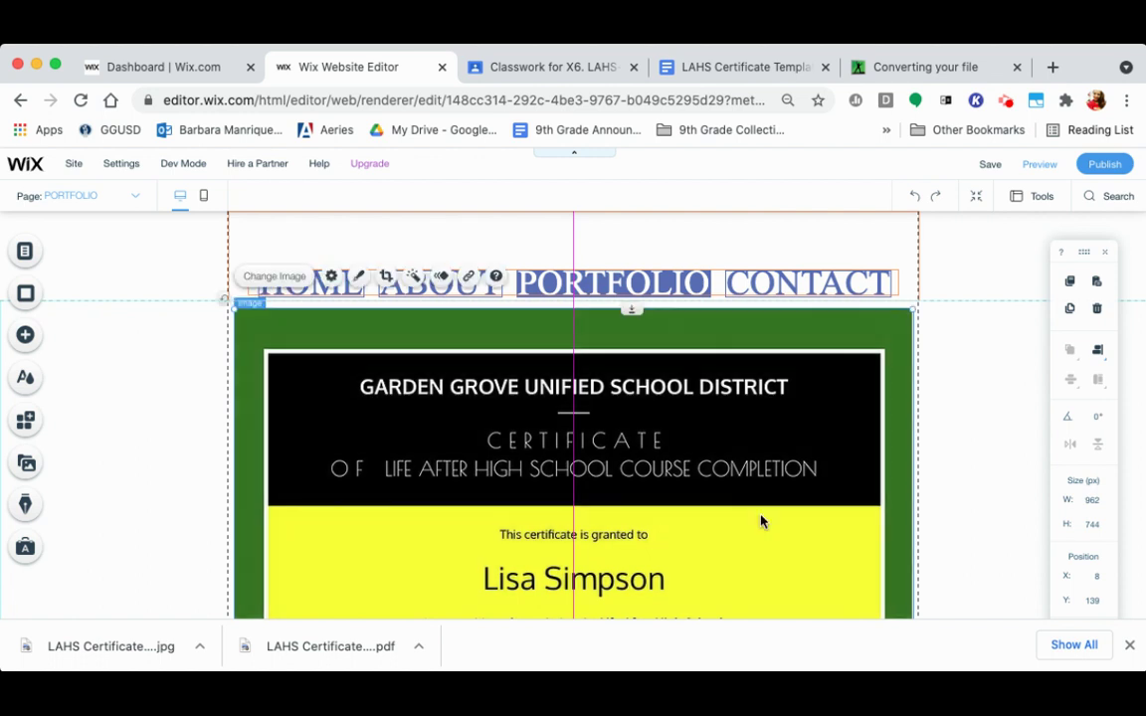
pyautogui.scroll(-2, 761, 517)
pyautogui.scroll(-5, 761, 517)
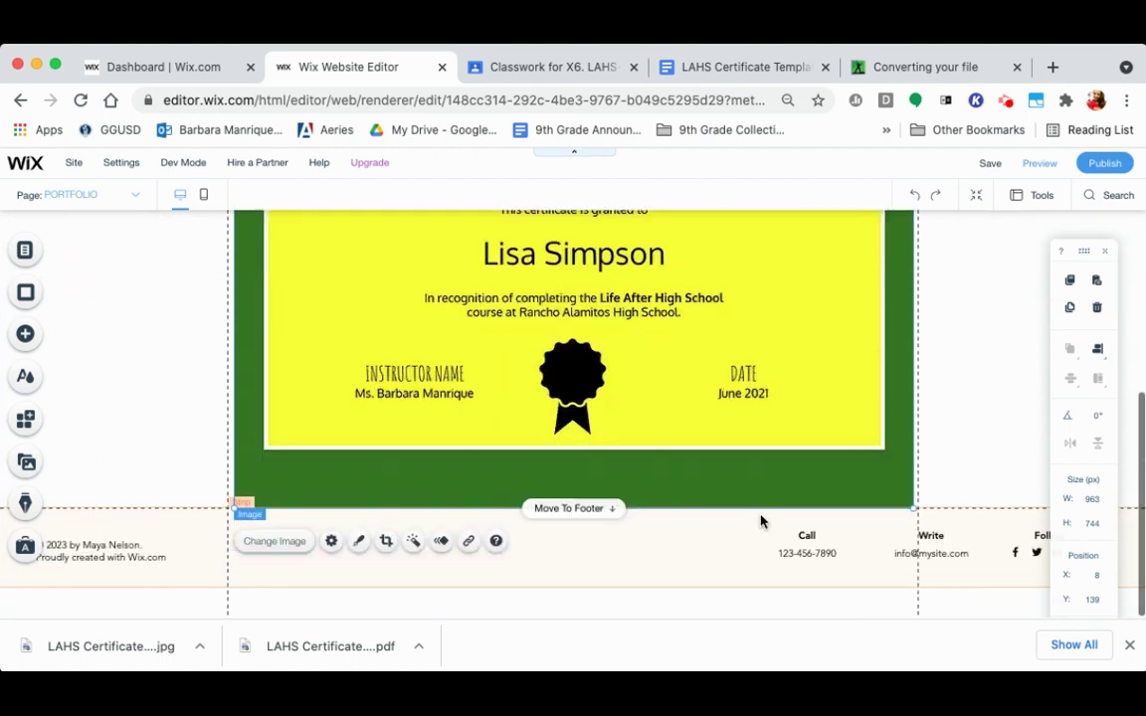
pyautogui.scroll(7, 761, 516)
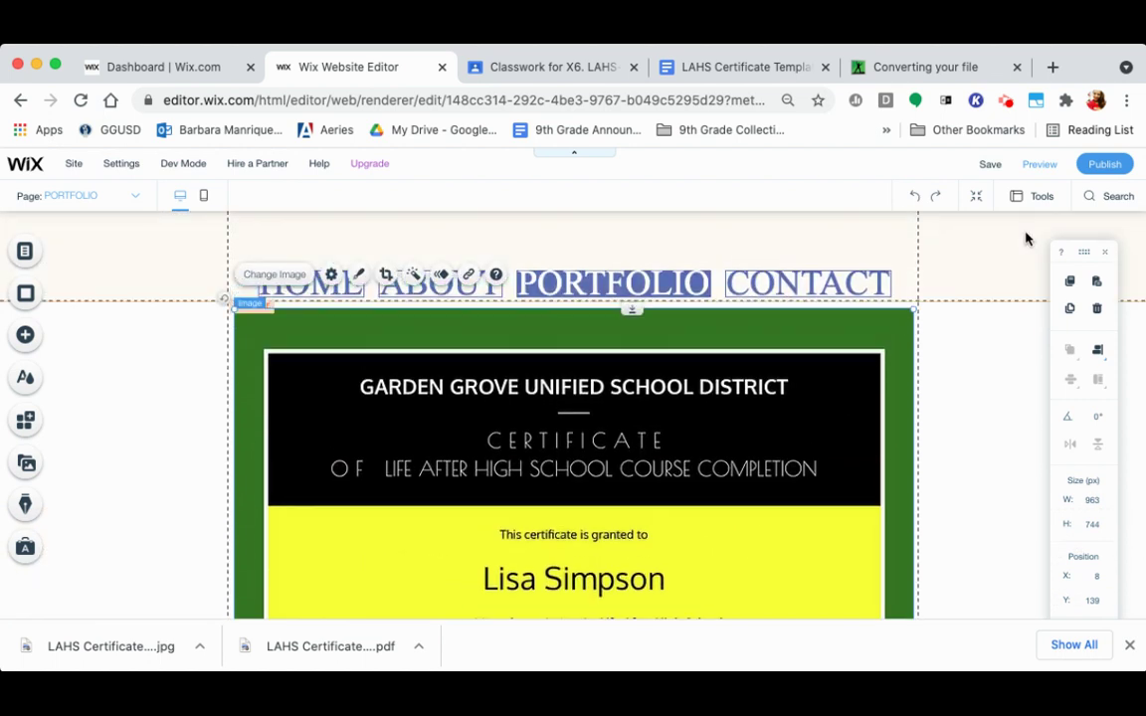
# Step: Publish the site with the certificate on its PORTFOLIO page and dismiss the publishing confirmation
pyautogui.click(1101, 171)
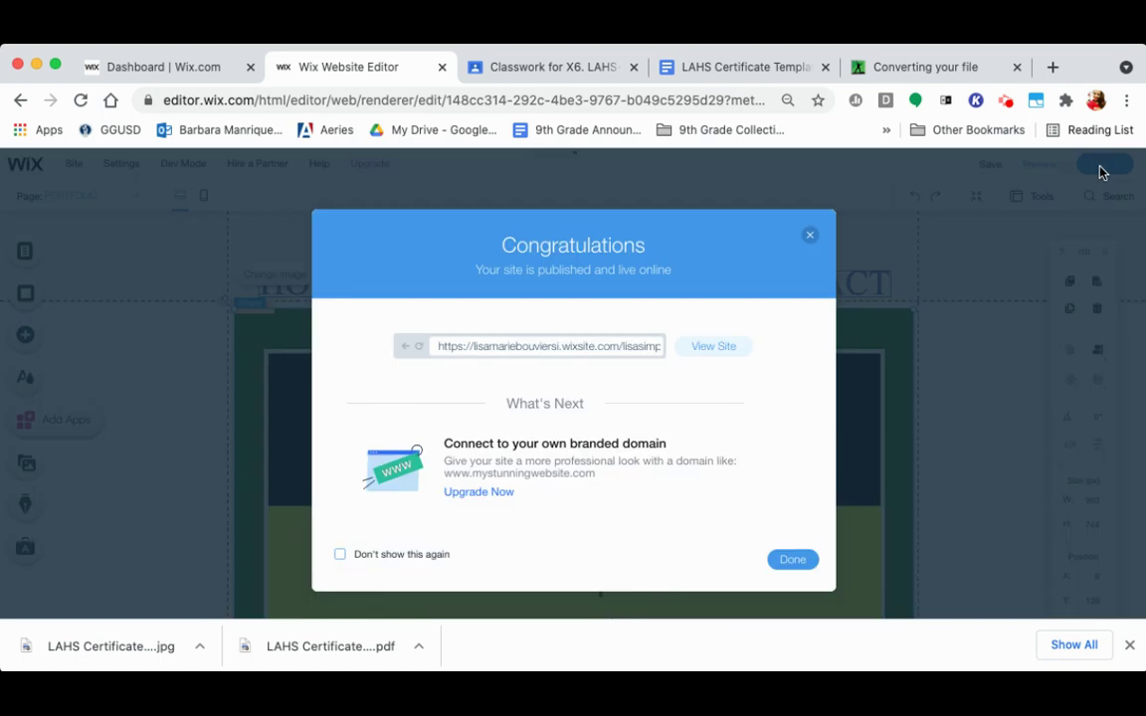
pyautogui.click(793, 559)
pyautogui.click(729, 289)
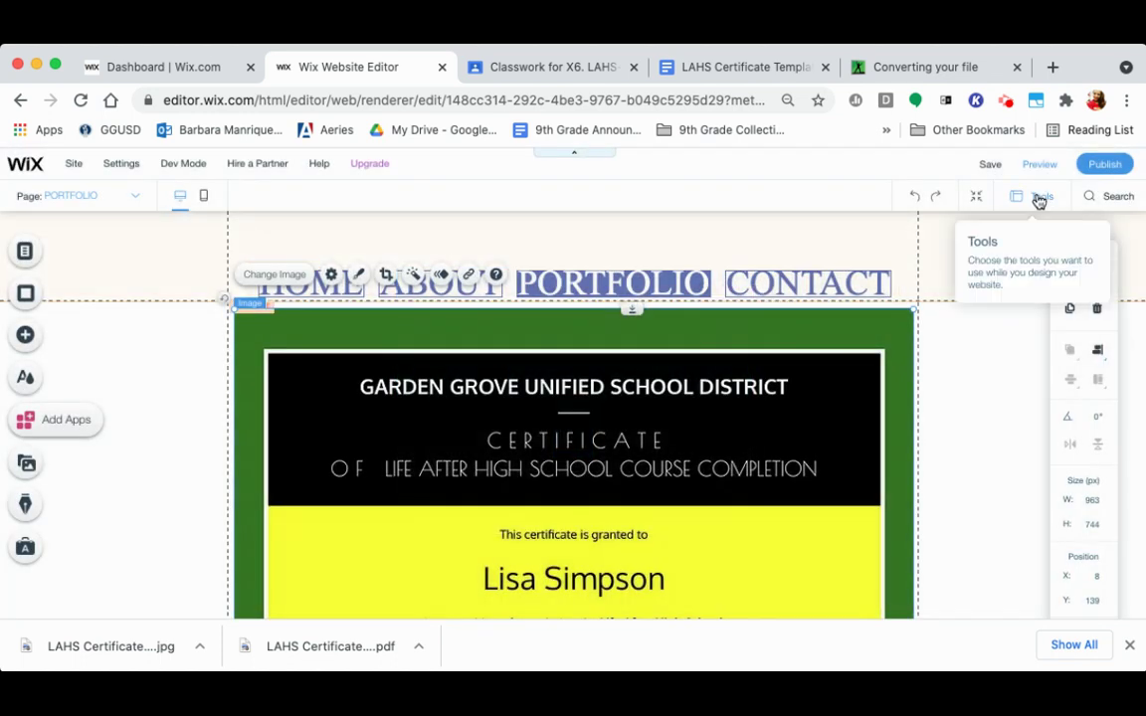
# Step: Republish to open the live site, inspect the whole certificate on its PORTFOLIO page, and return to the editor with the confirmation closed
pyautogui.click(1095, 165)
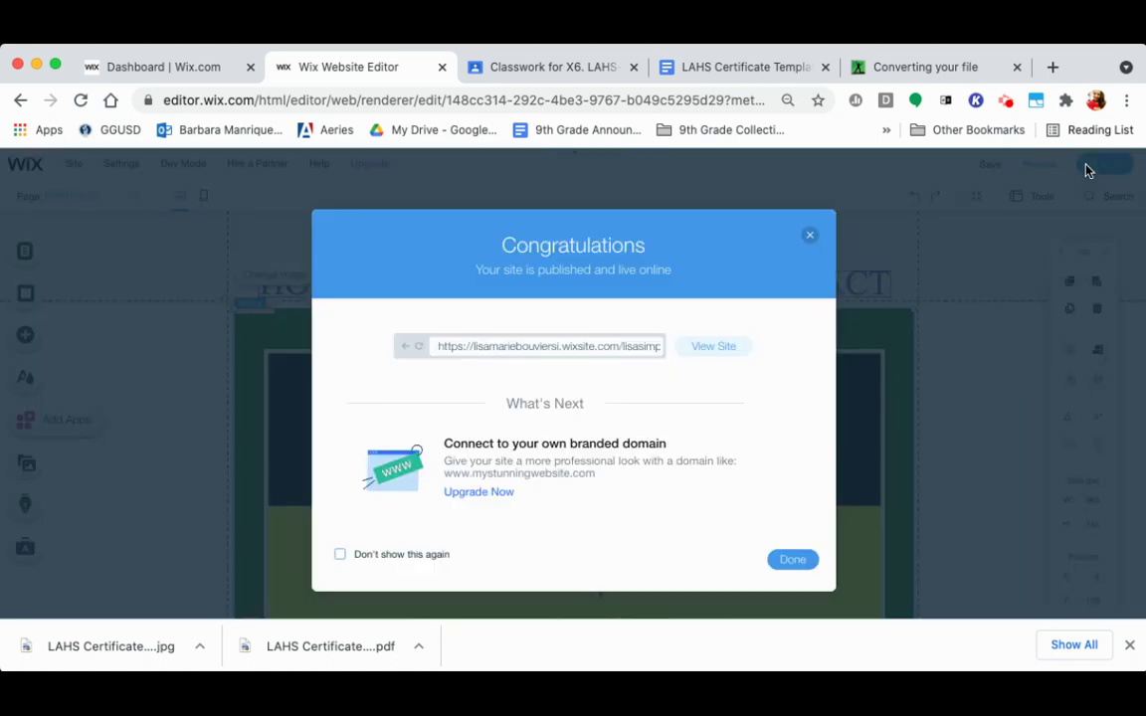
pyautogui.click(714, 348)
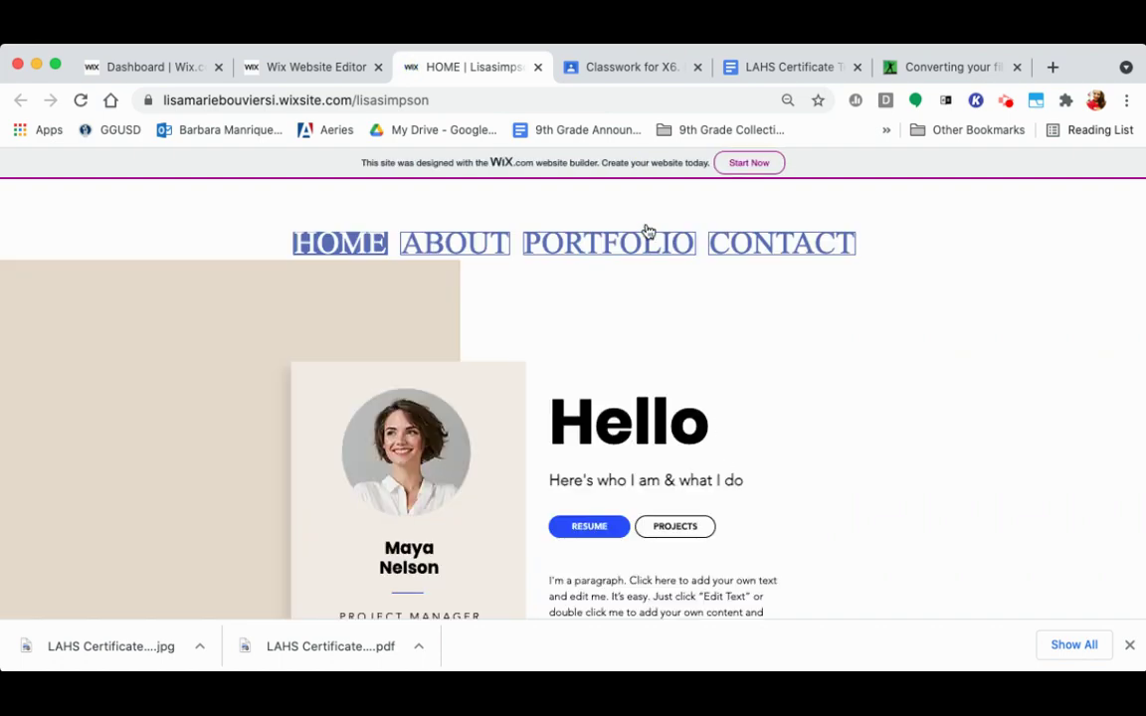
pyautogui.click(647, 239)
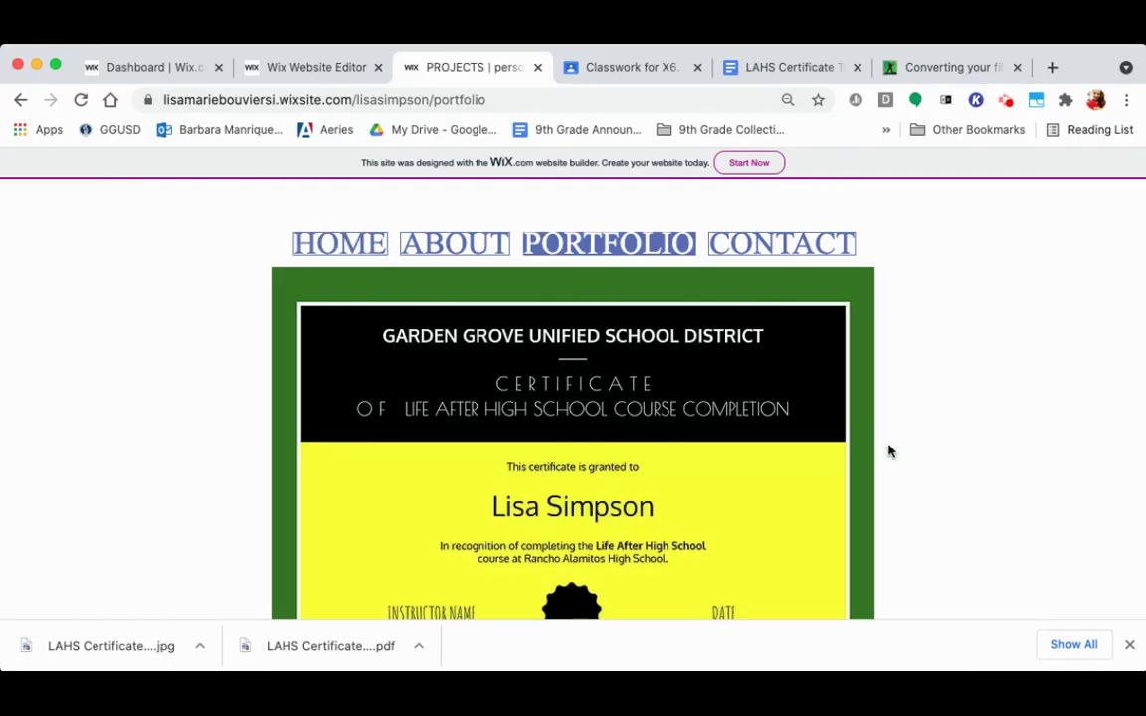
pyautogui.scroll(-4, 891, 451)
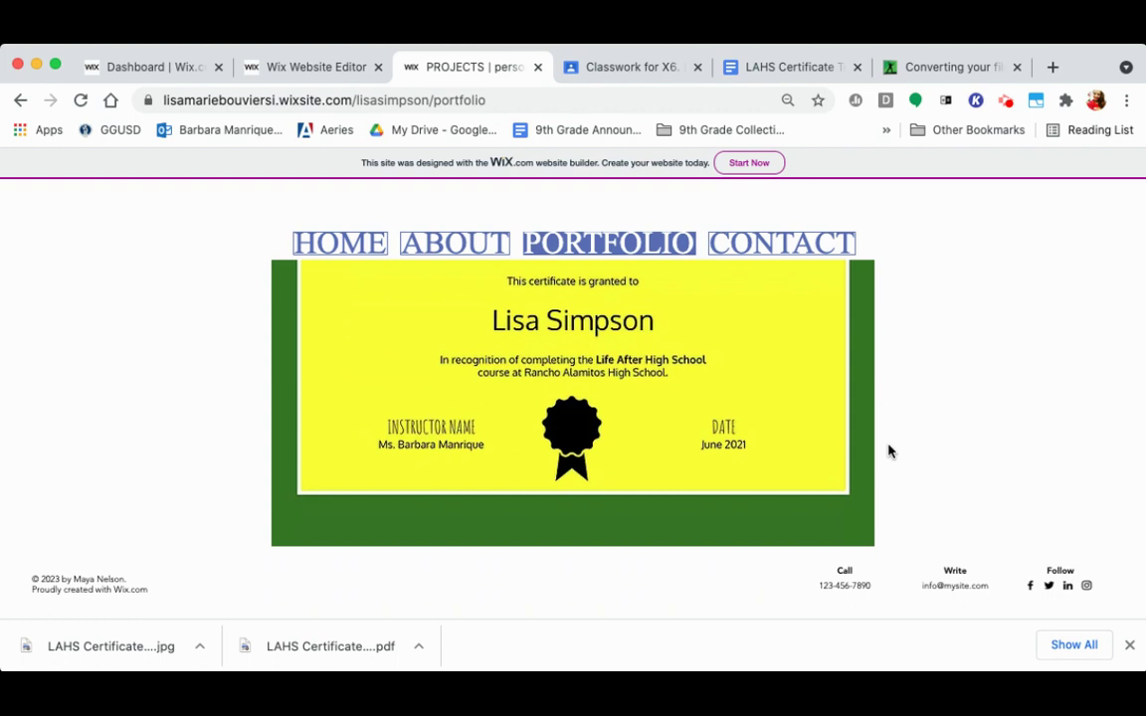
pyautogui.scroll(3, 888, 451)
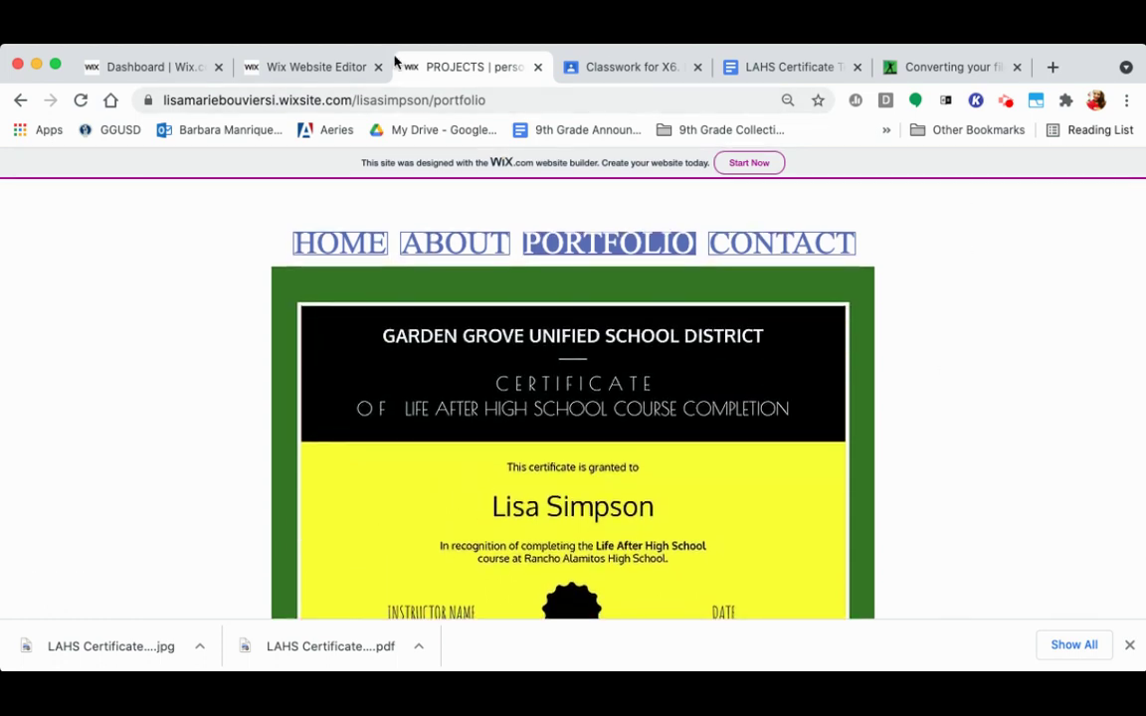
pyautogui.click(325, 70)
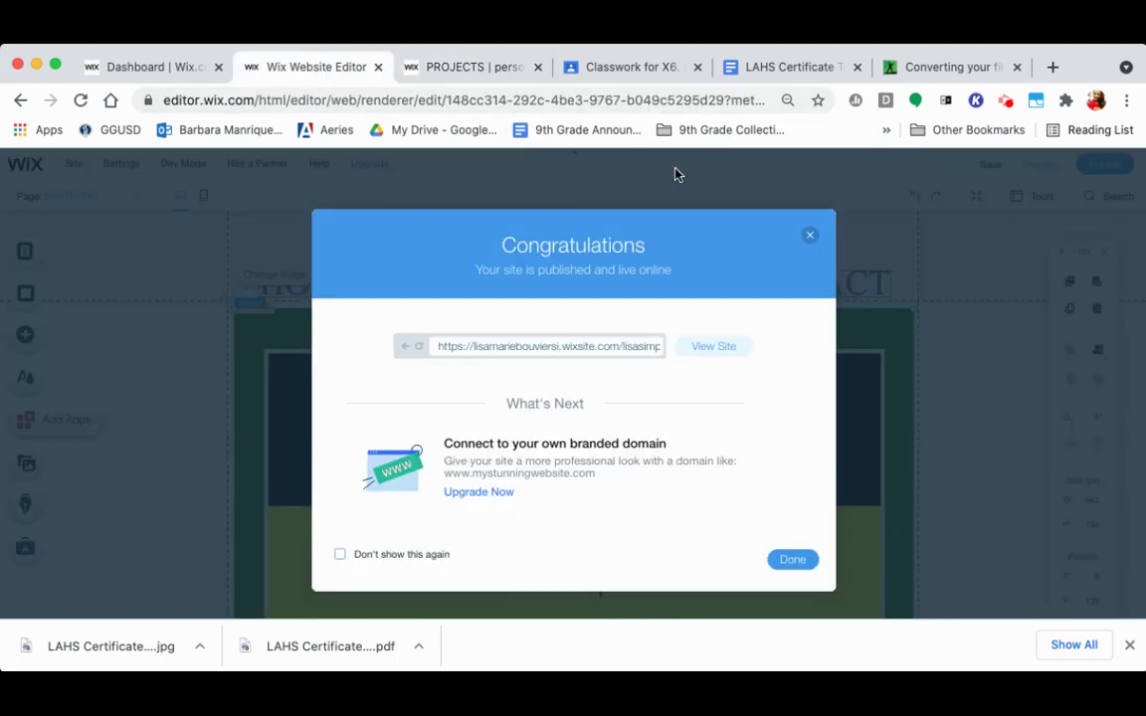
pyautogui.click(793, 560)
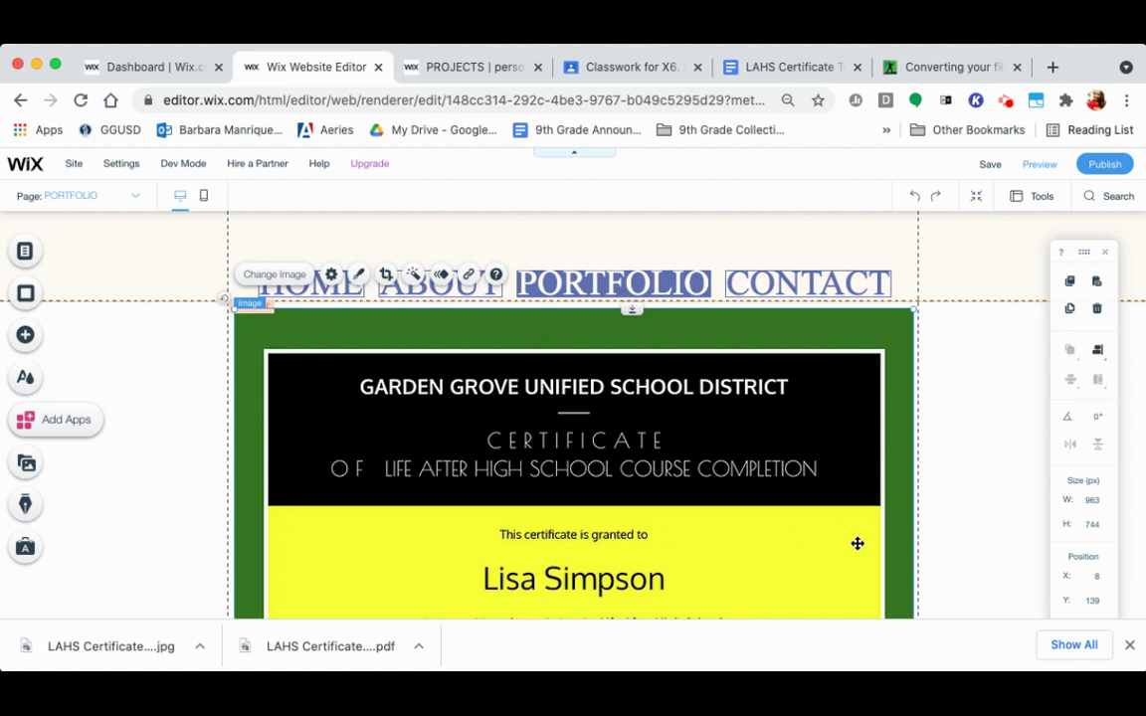
# Step: Publish the site once more, select its full web address in the publishing confirmation, and close the confirmation
pyautogui.click(1100, 165)
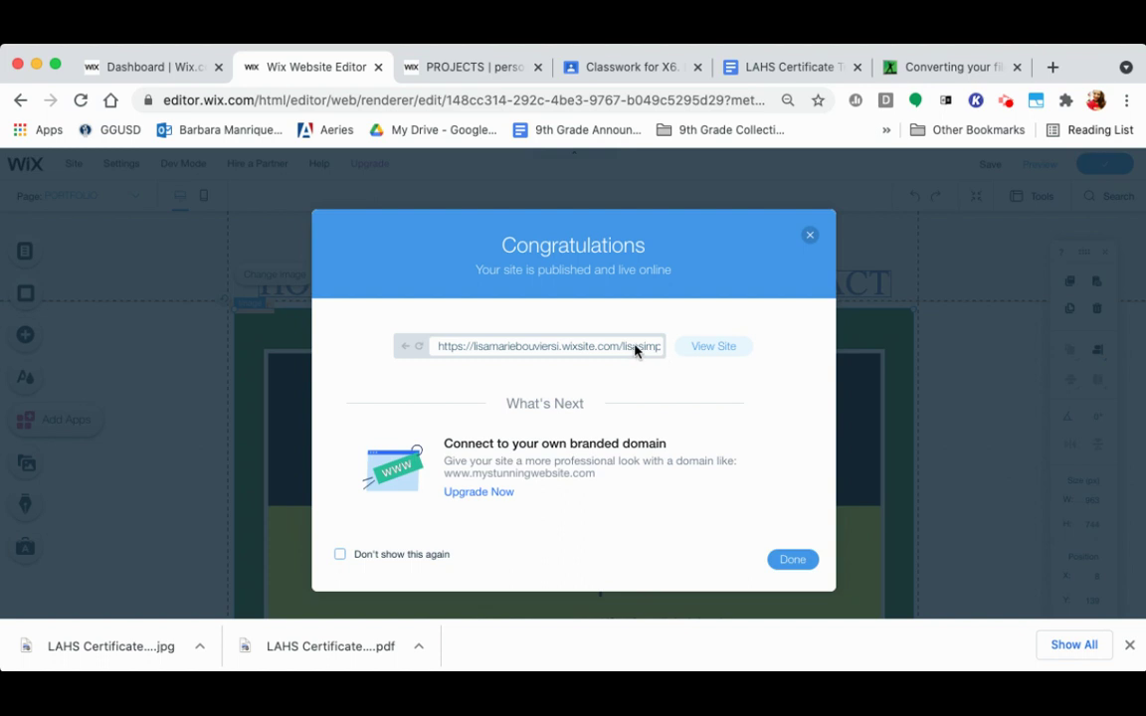
pyautogui.click(634, 348)
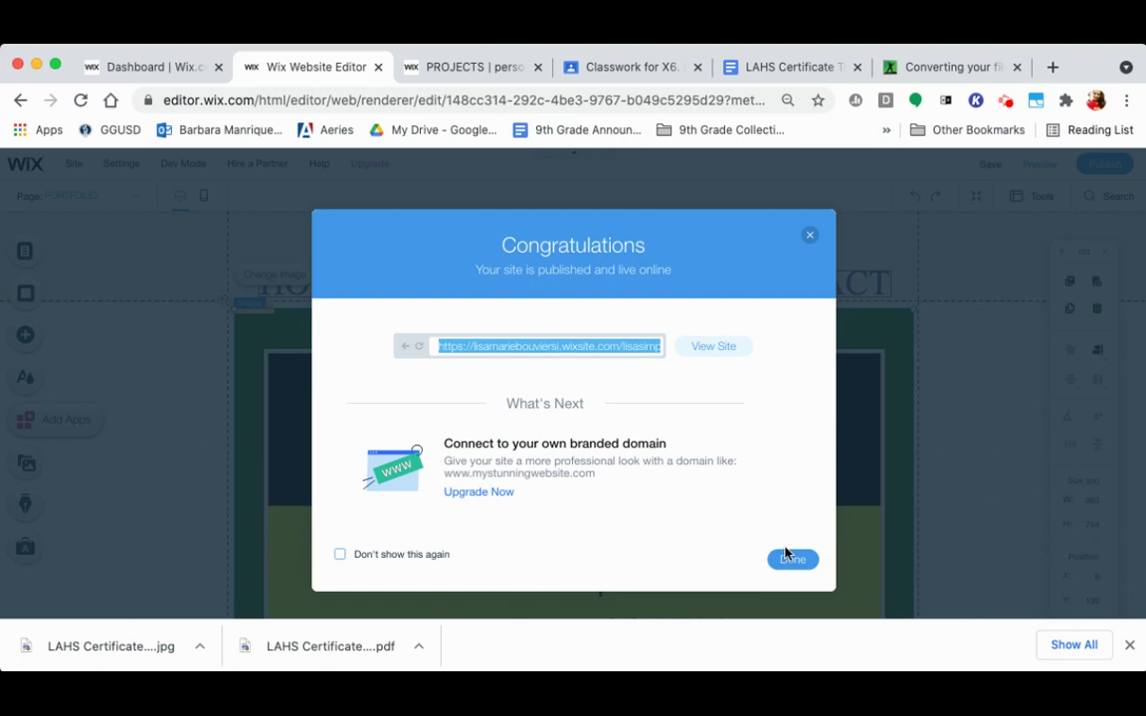
pyautogui.click(631, 354)
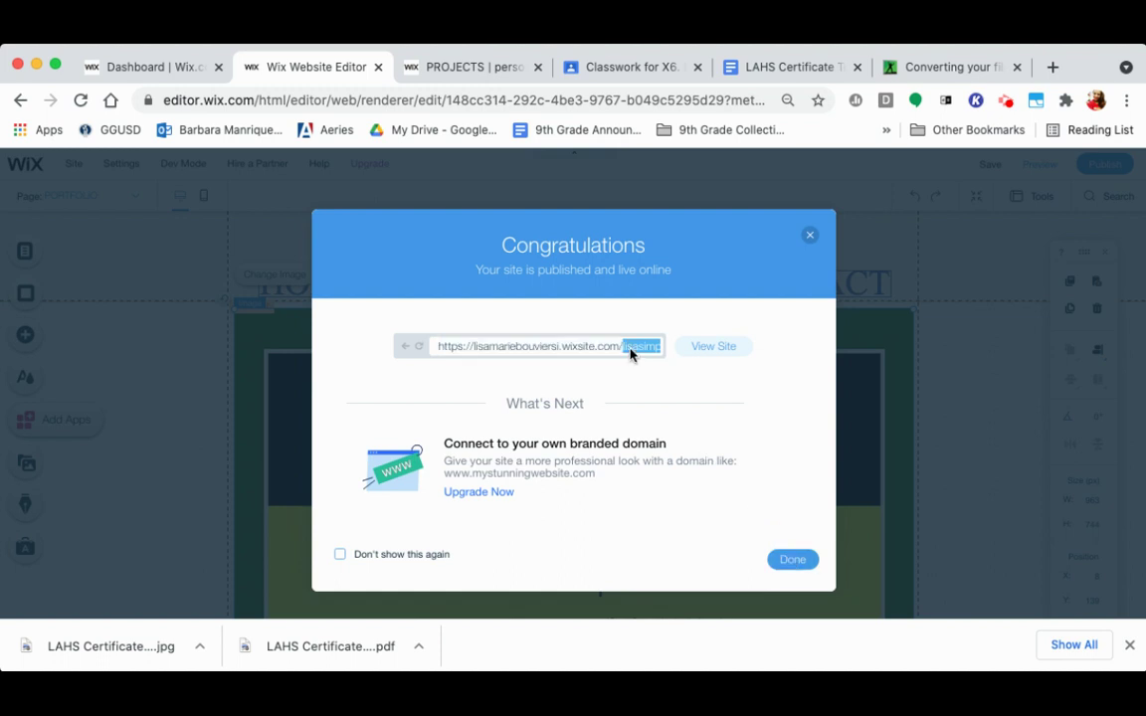
pyautogui.click(631, 355)
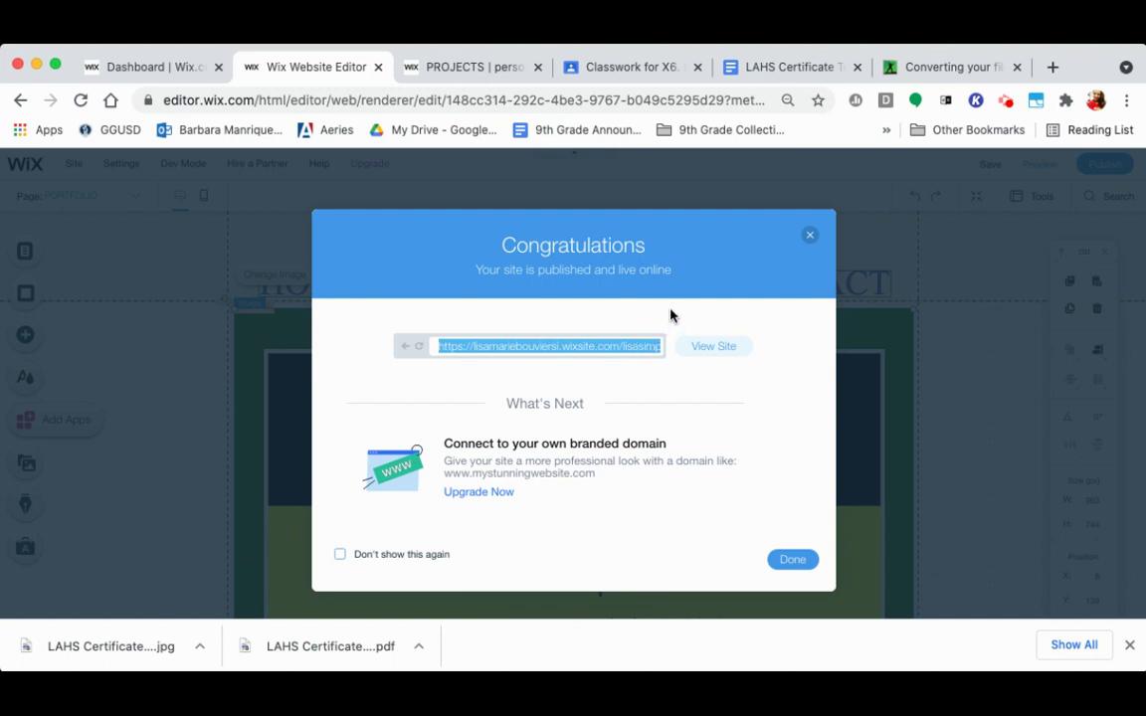
pyautogui.click(793, 561)
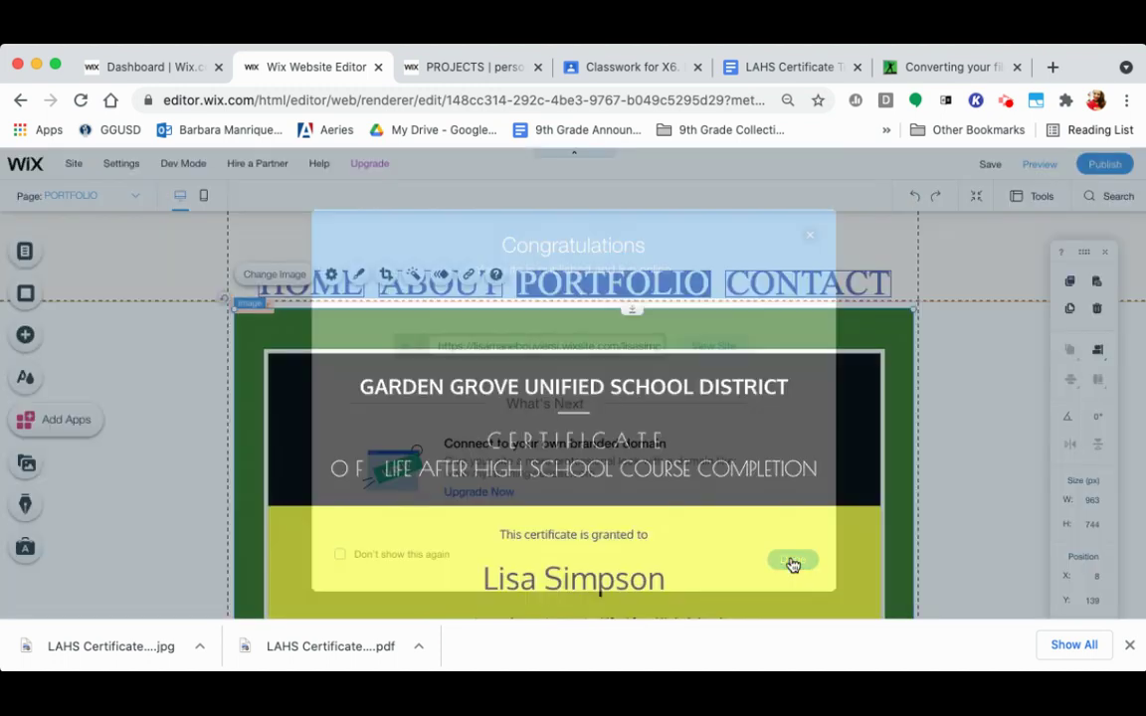